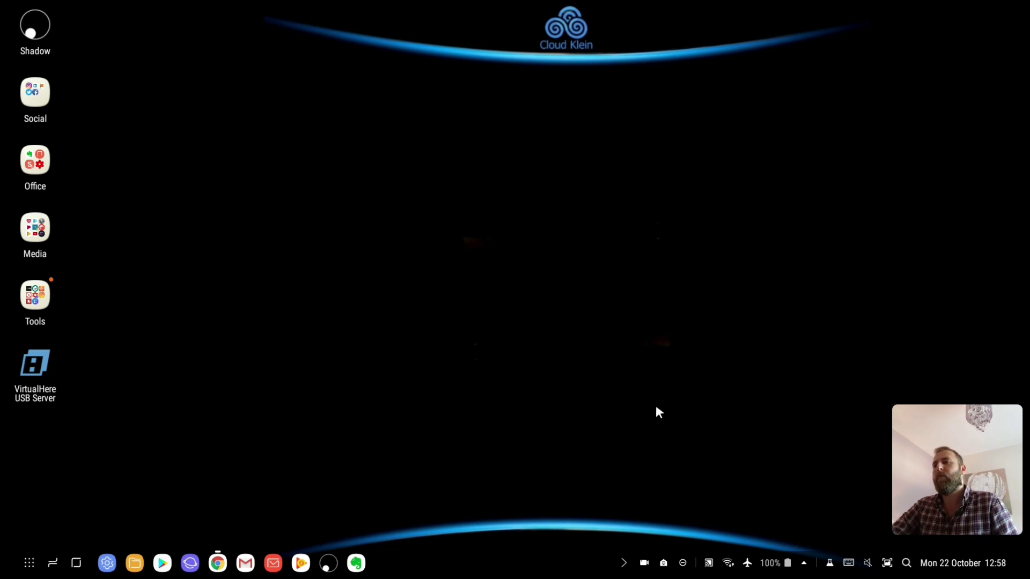
Launch the Shadow cloud PC from the DeX taskbar and let its Windows desktop load.
{"action": "left_click", "coordinate": [329, 563]}
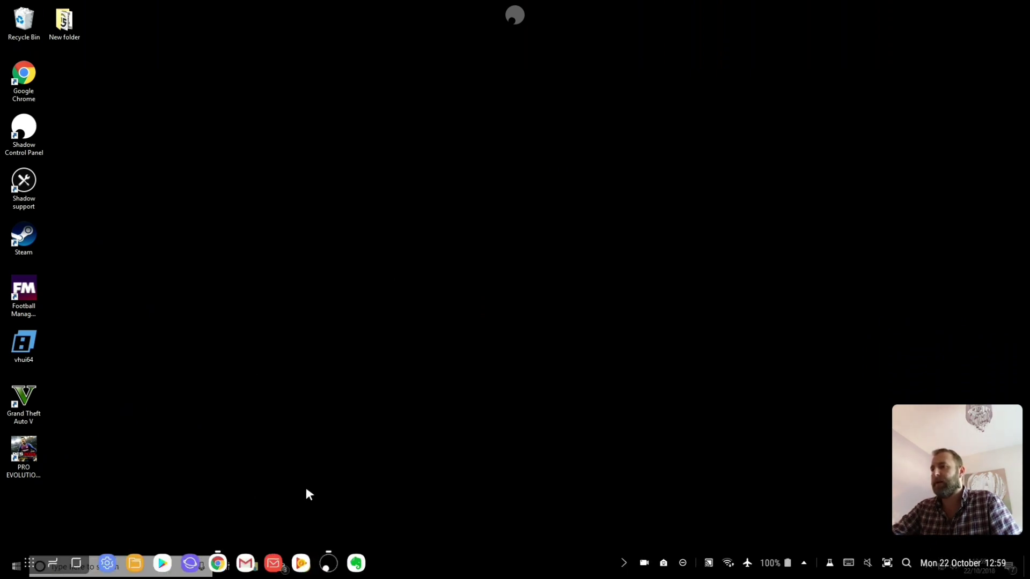
{"action": "left_click", "coordinate": [305, 567]}
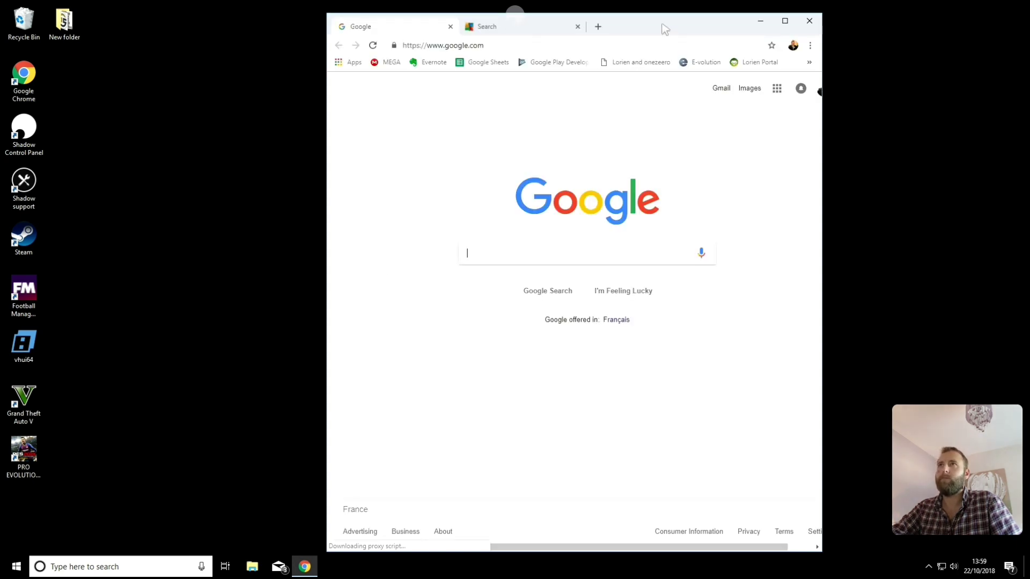
{"action": "left_click", "coordinate": [478, 46]}
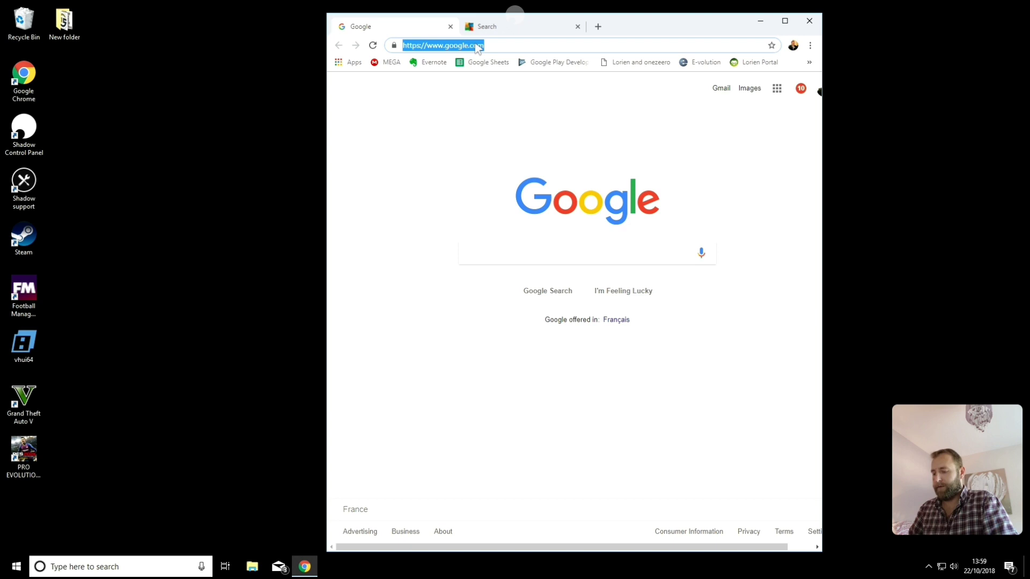
{"action": "type", "text": "bbc news"}
{"action": "key", "text": "Return"}
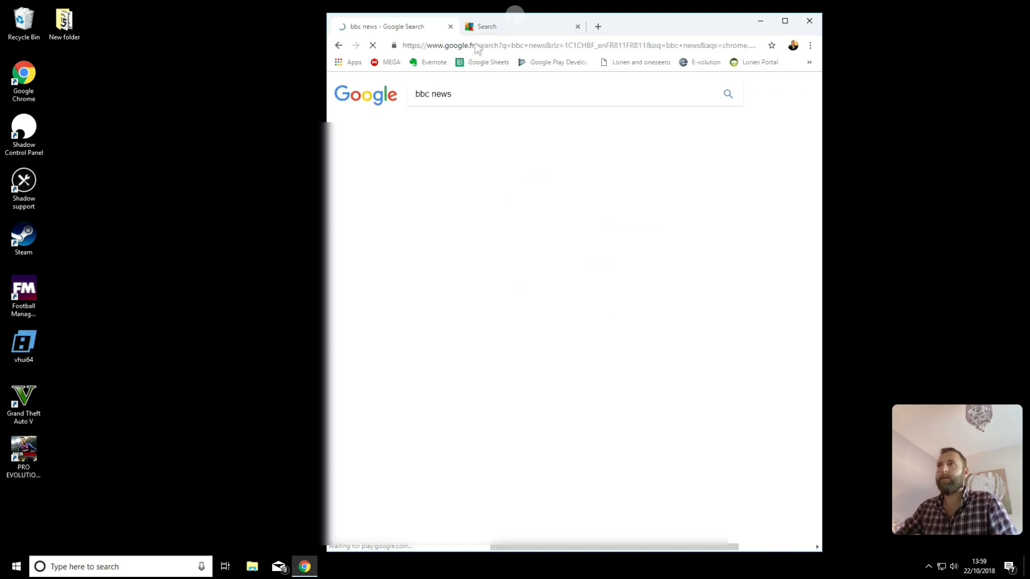
{"action": "left_click", "coordinate": [456, 171]}
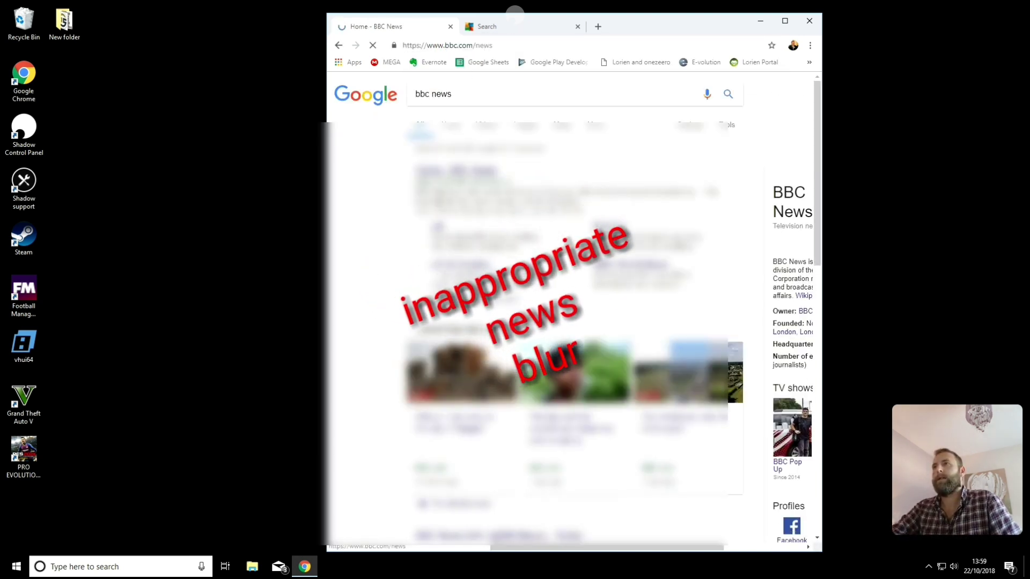
{"action": "left_click", "coordinate": [784, 20]}
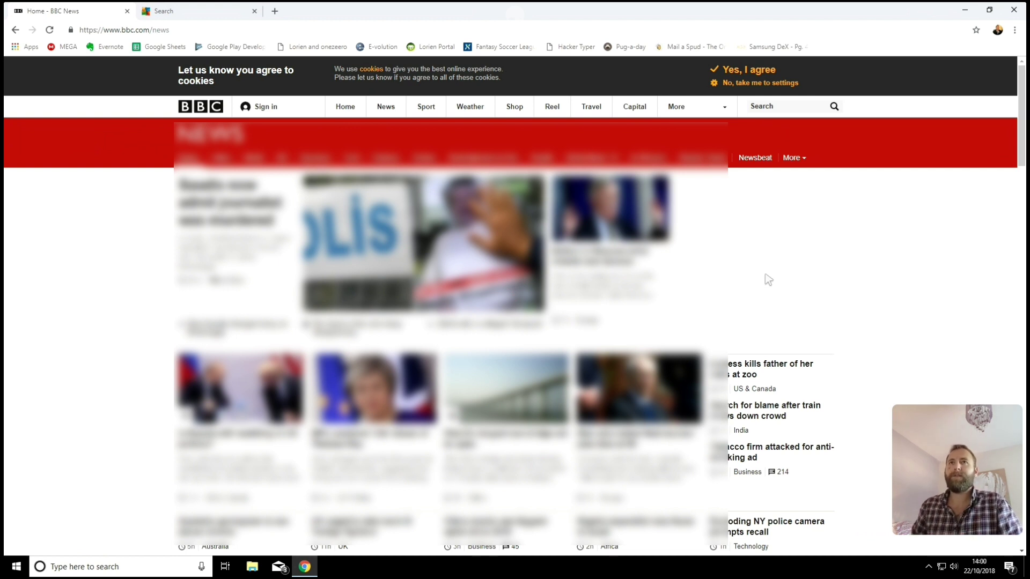
{"action": "left_click_drag", "start_coordinate": [1022, 133], "coordinate": [1014, 290]}
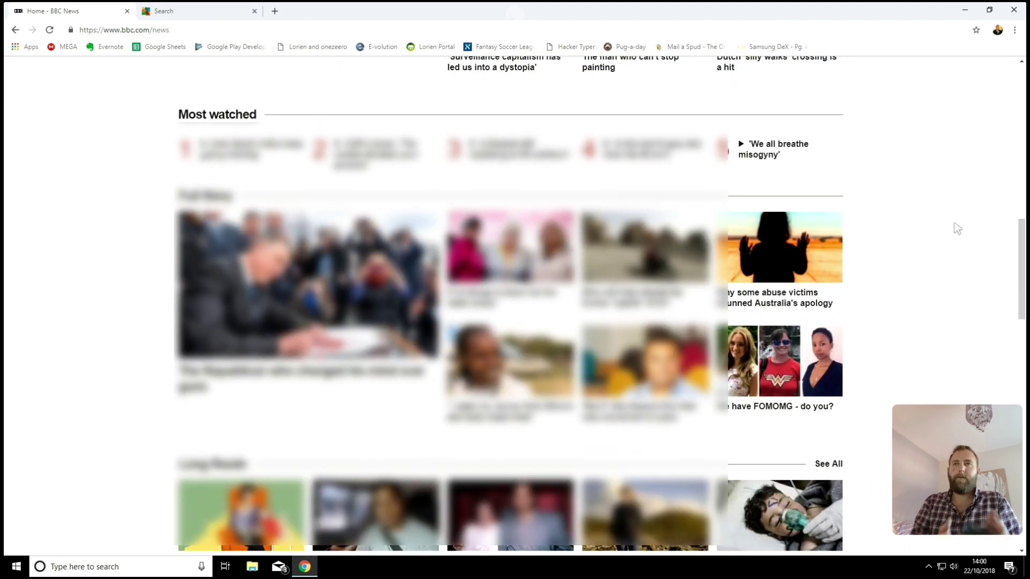
{"action": "scroll", "coordinate": [957, 229], "scroll_direction": "up", "scroll_amount": 7}
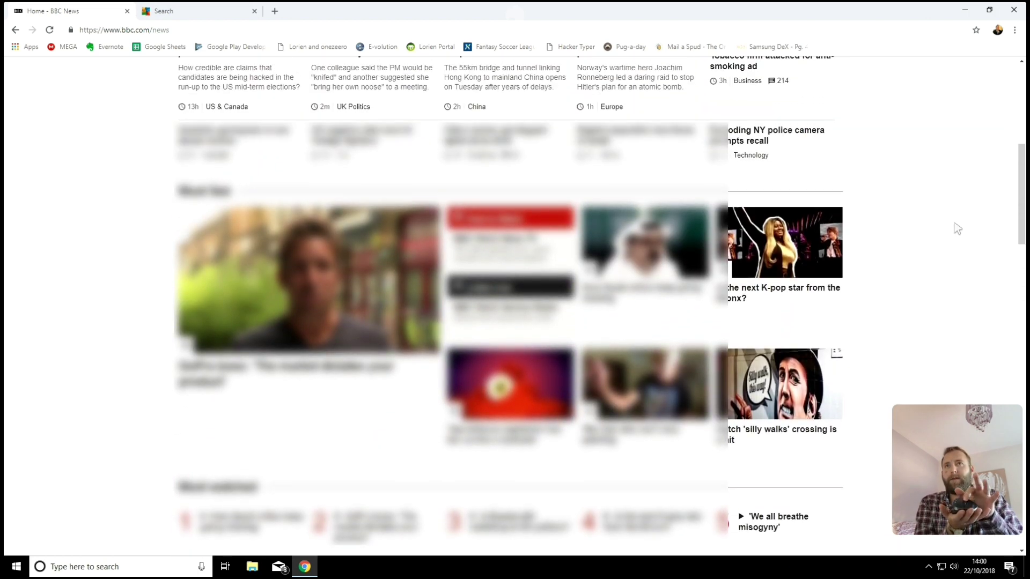
{"action": "scroll", "coordinate": [957, 229], "scroll_direction": "up", "scroll_amount": 3}
{"action": "scroll", "coordinate": [957, 229], "scroll_direction": "up", "scroll_amount": 4}
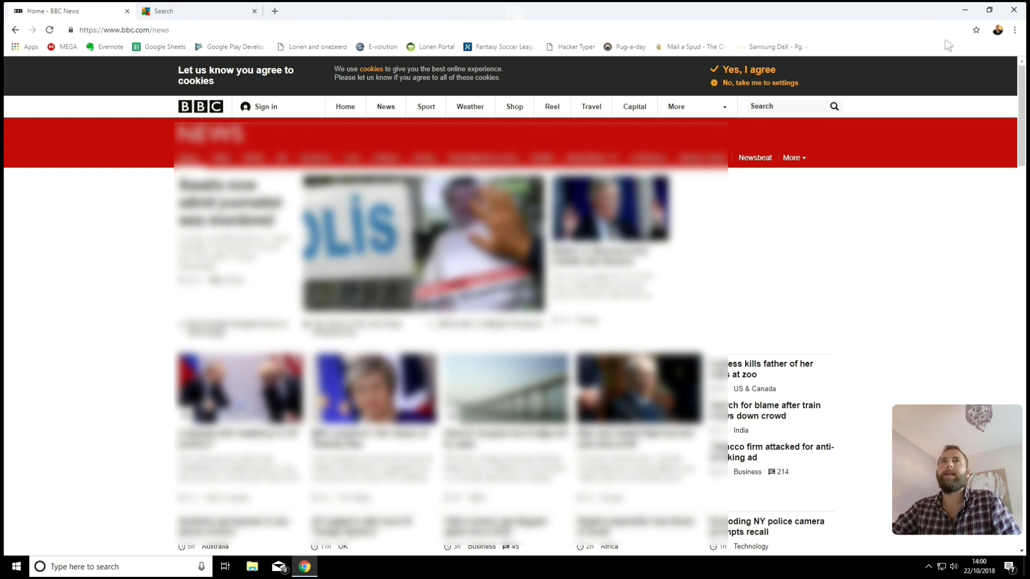
Close the browser and open Google Play Store from the DeX home screen.
{"action": "left_click", "coordinate": [1013, 10]}
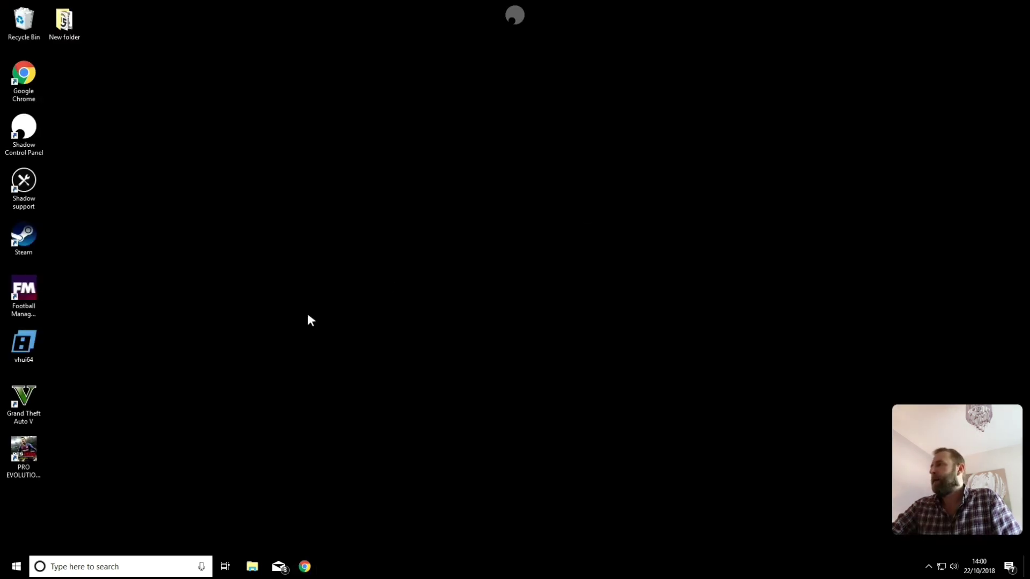
{"action": "mouse_move", "coordinate": [78, 570]}
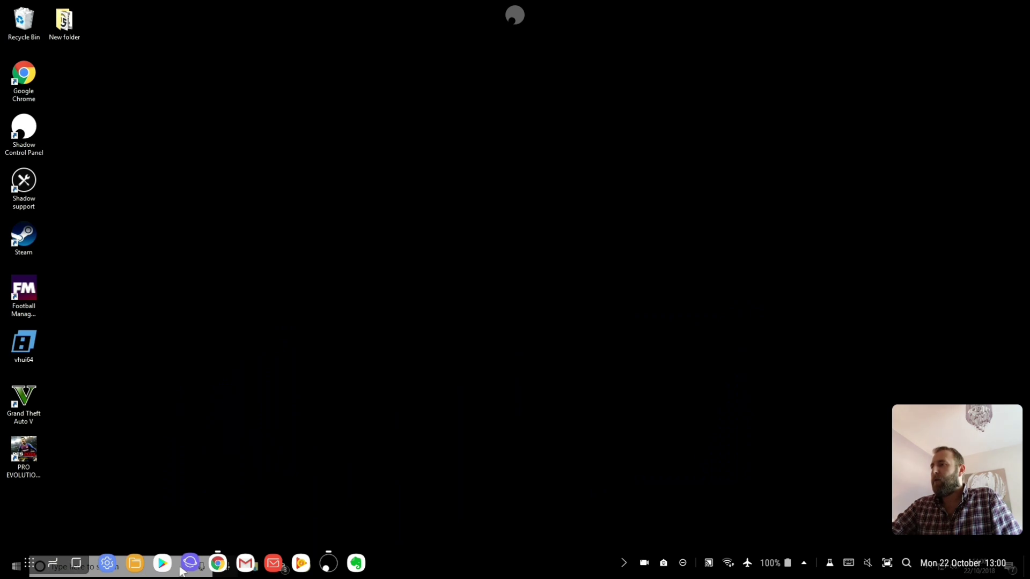
{"action": "left_click", "coordinate": [76, 564]}
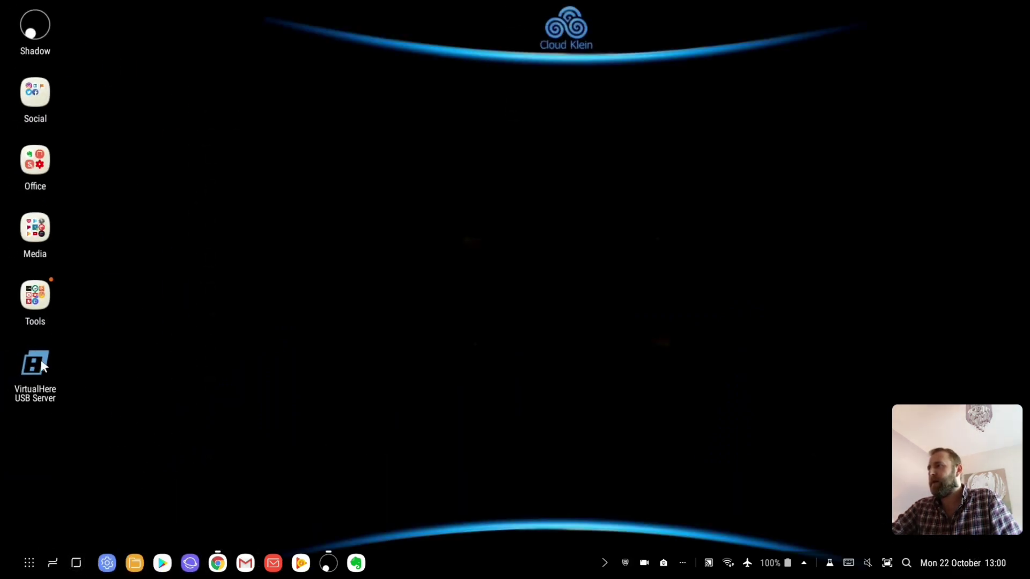
{"action": "left_click", "coordinate": [161, 564]}
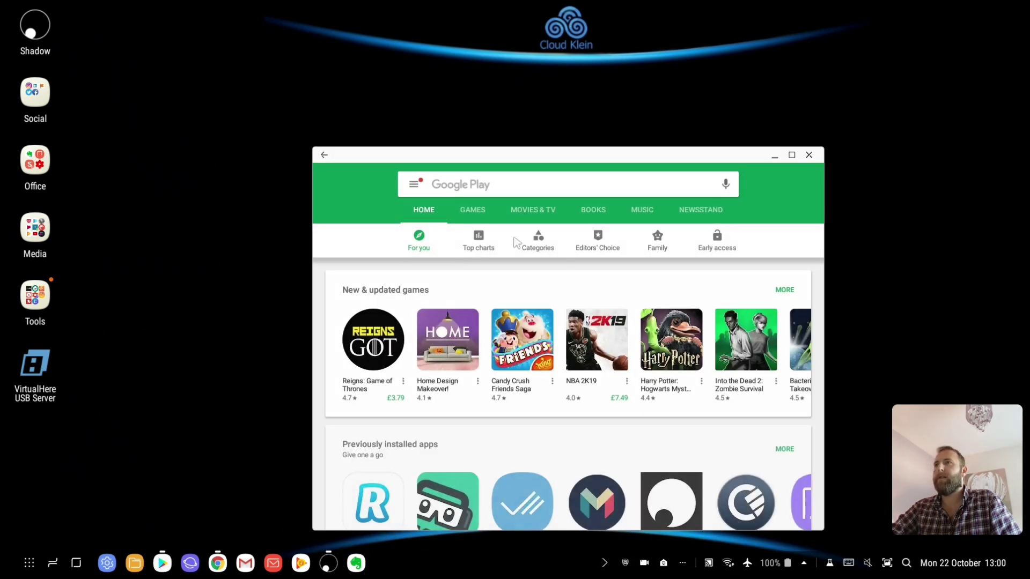
Search the store for 'virtual here' and open the VirtualHere USB Server app page.
{"action": "left_click", "coordinate": [518, 185]}
{"action": "type", "text": "v"}
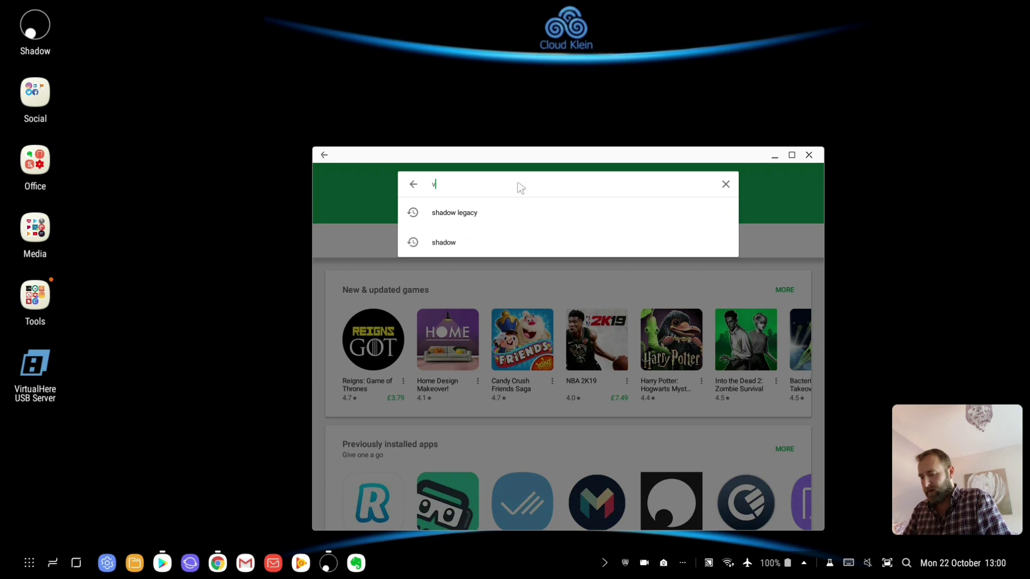
{"action": "type", "text": "irtual"}
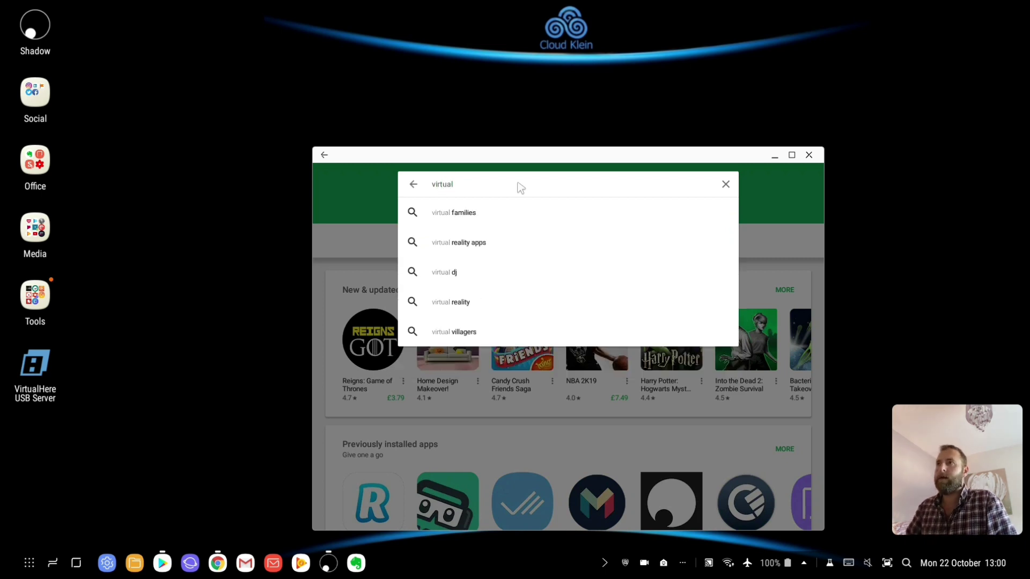
{"action": "type", "text": " here"}
{"action": "key", "text": "Return"}
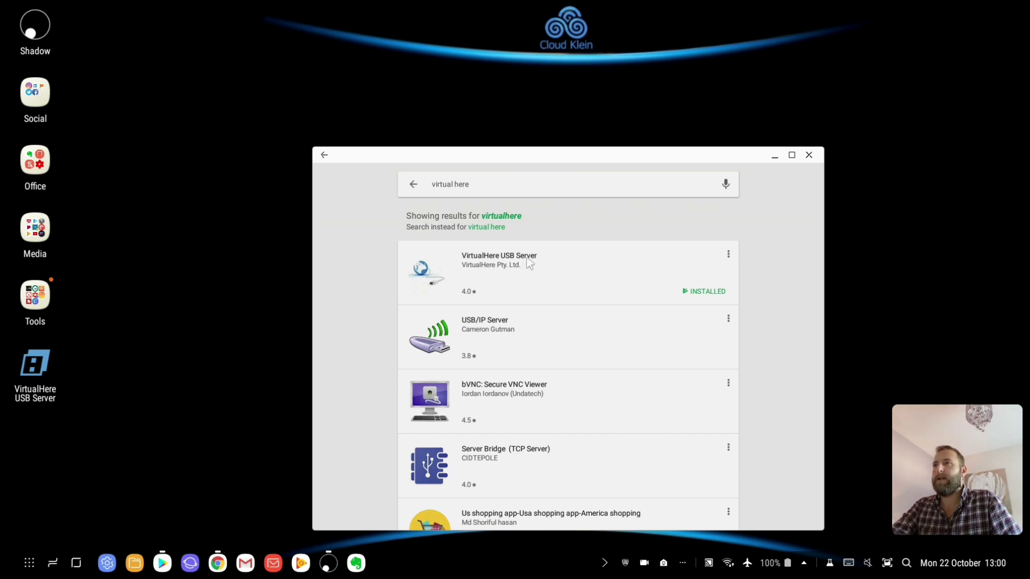
{"action": "left_click", "coordinate": [529, 263]}
{"action": "left_click_drag", "start_coordinate": [746, 153], "coordinate": [722, 76]}
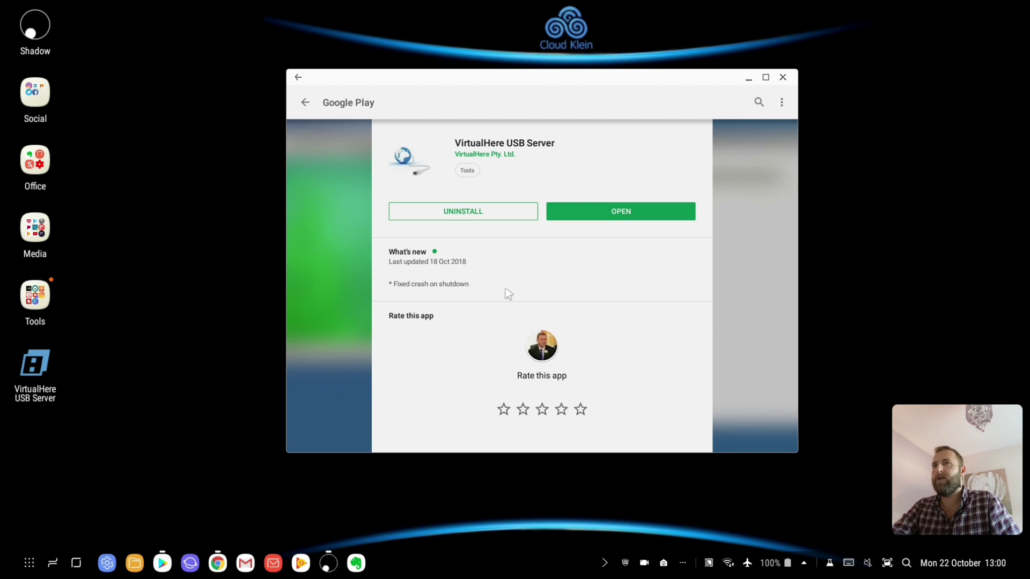
Maximise the store window and expand the description to read the Trial mode licensing note.
{"action": "left_click", "coordinate": [767, 79]}
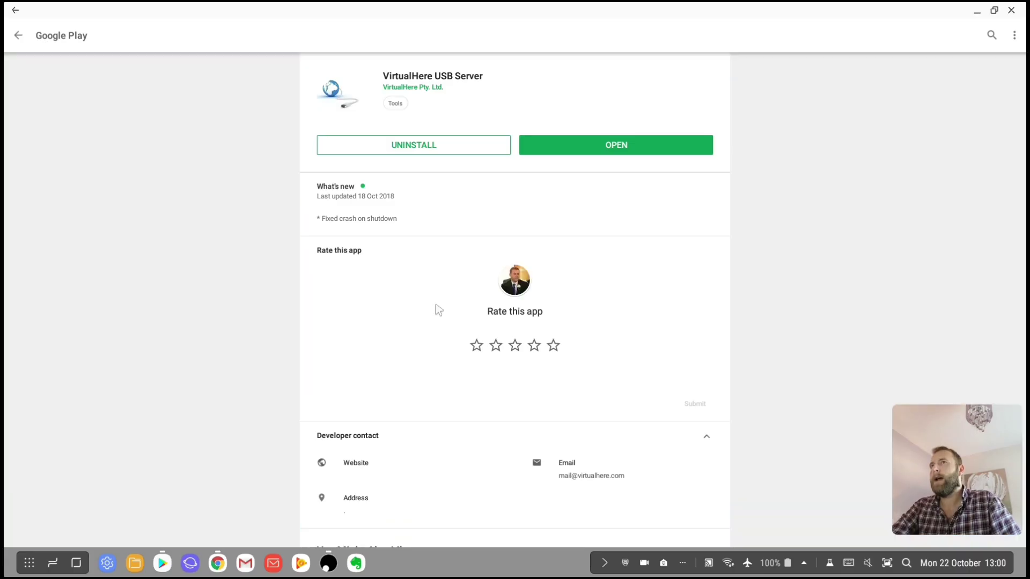
{"action": "scroll", "coordinate": [389, 407], "scroll_direction": "down", "scroll_amount": 8}
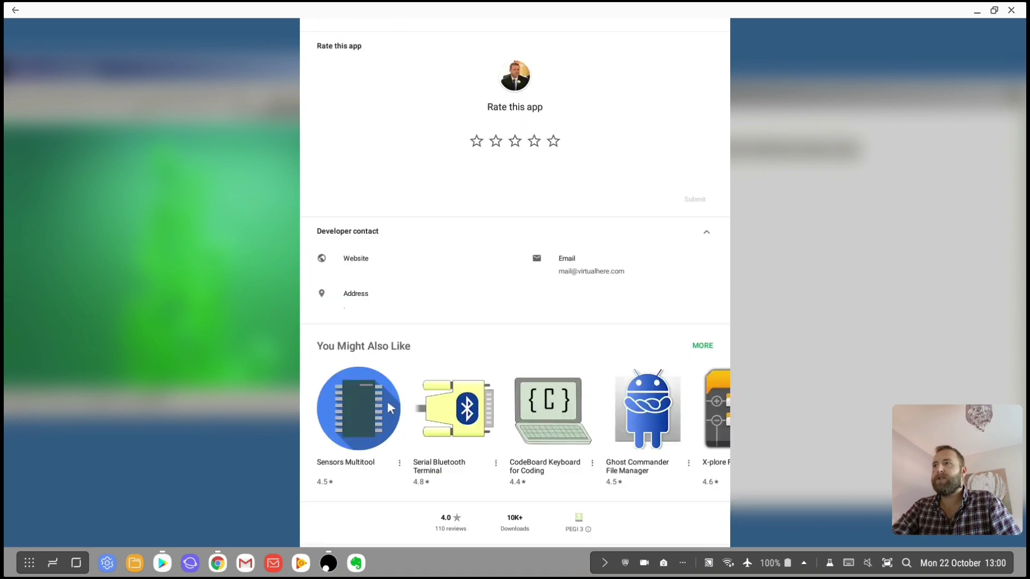
{"action": "scroll", "coordinate": [390, 408], "scroll_direction": "down", "scroll_amount": 3}
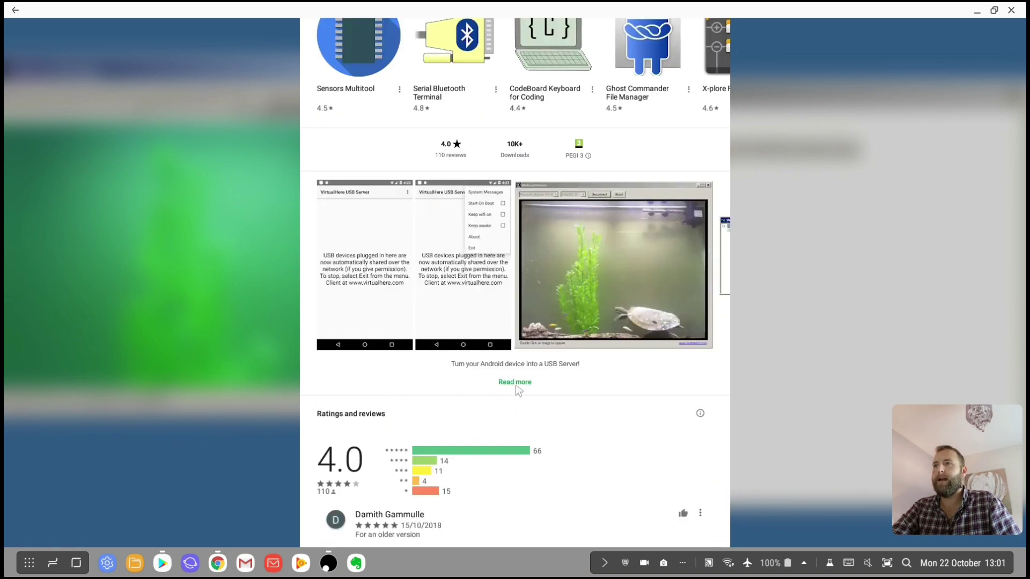
{"action": "left_click", "coordinate": [515, 382]}
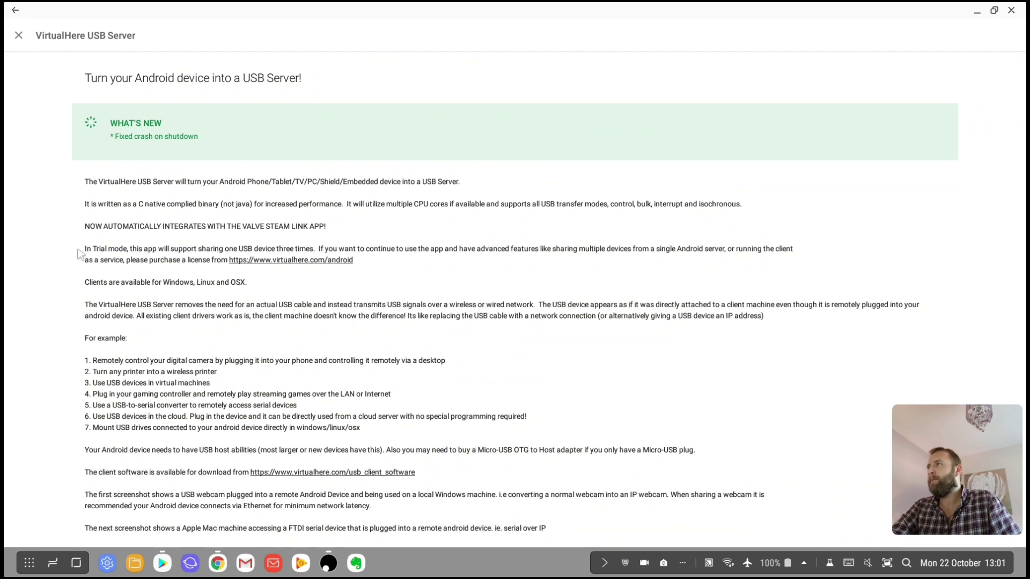
{"action": "left_click_drag", "start_coordinate": [85, 250], "coordinate": [397, 263]}
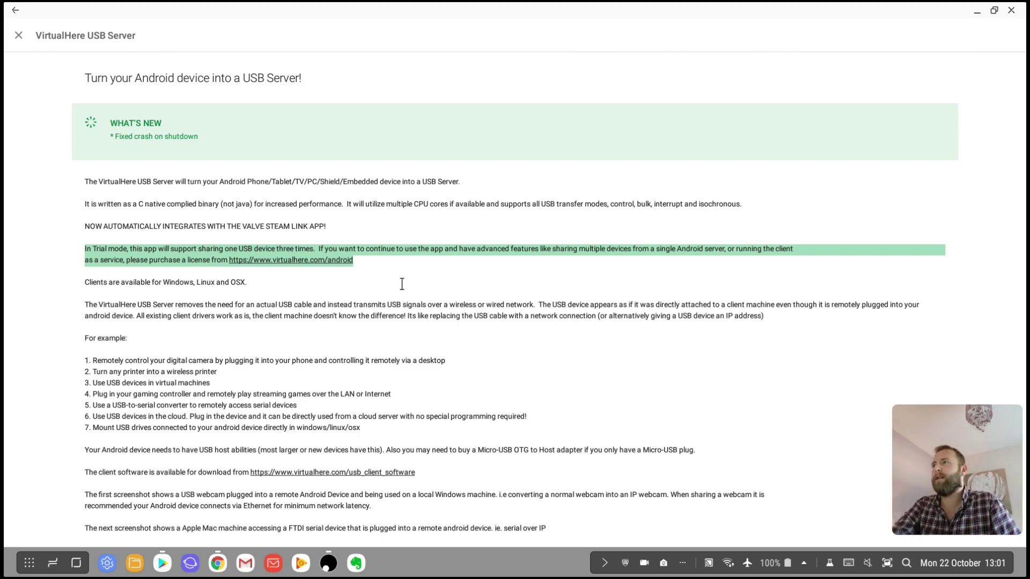
Try the virtualhere.com android licence link, then close the store page.
{"action": "left_click", "coordinate": [402, 284]}
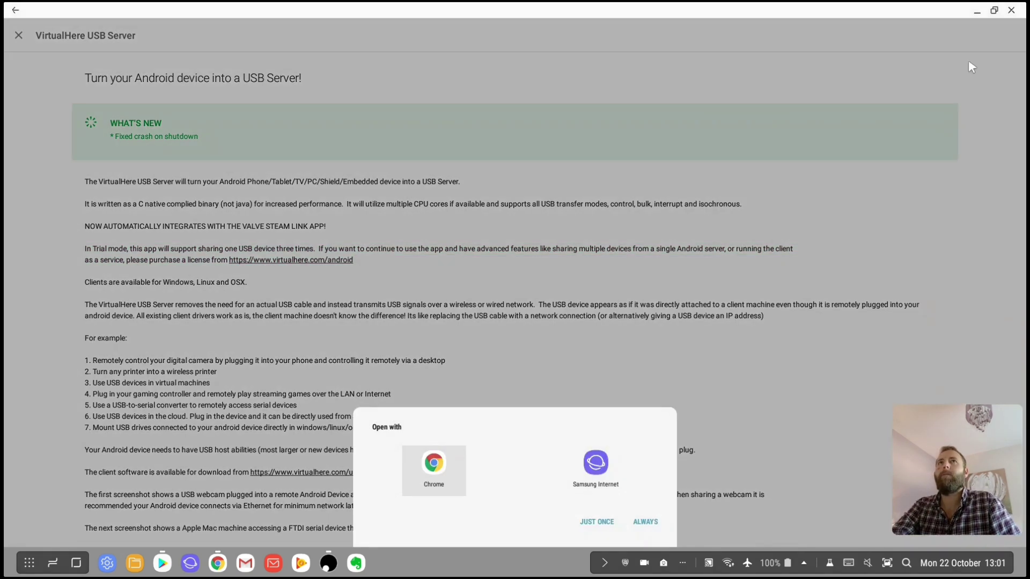
{"action": "left_click", "coordinate": [700, 278]}
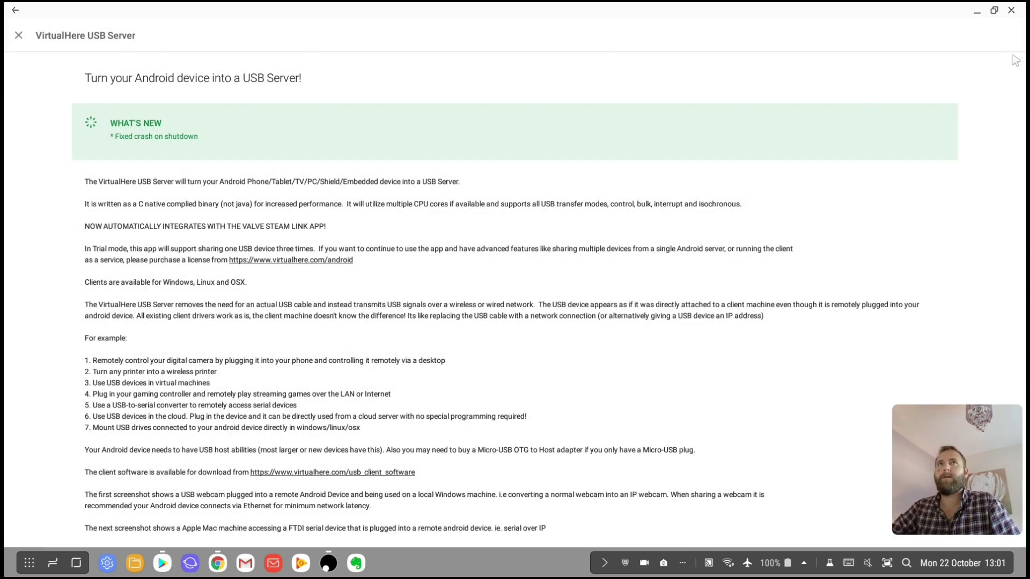
{"action": "left_click", "coordinate": [1011, 12]}
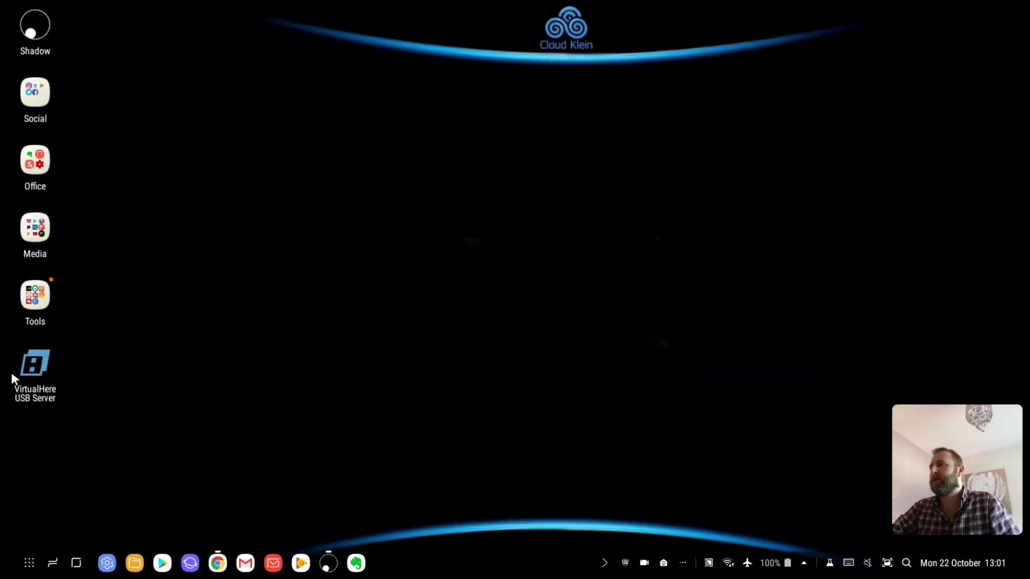
On the Shadow PC, search Chrome for 'virtual here client windows'.
{"action": "left_click", "coordinate": [329, 563]}
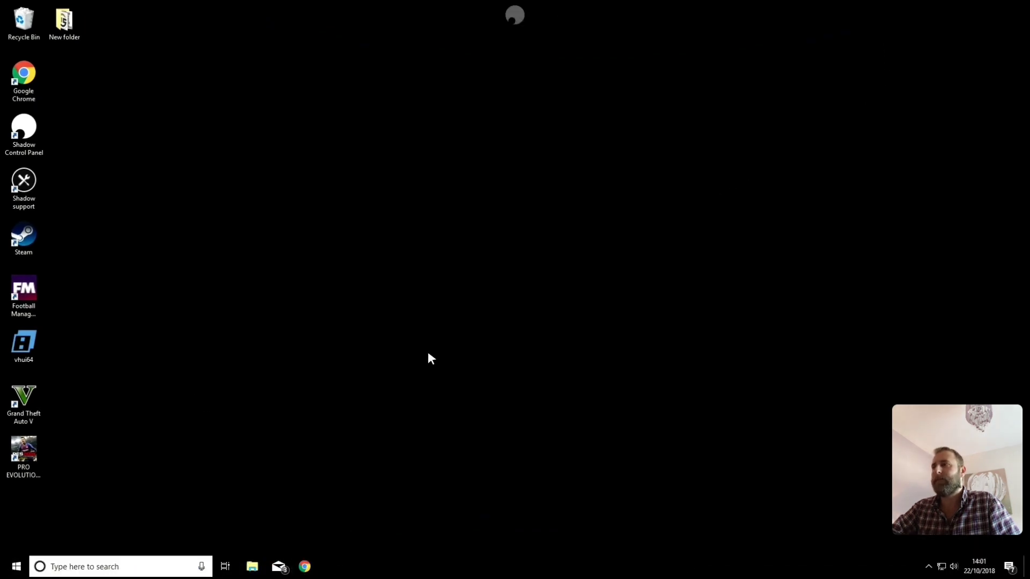
{"action": "left_click", "coordinate": [25, 352]}
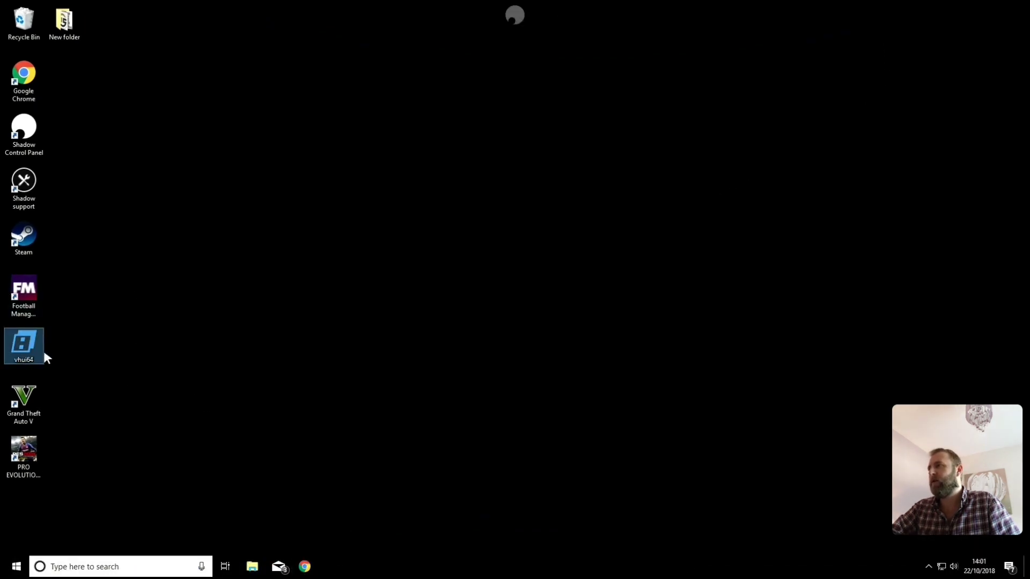
{"action": "left_click", "coordinate": [306, 567]}
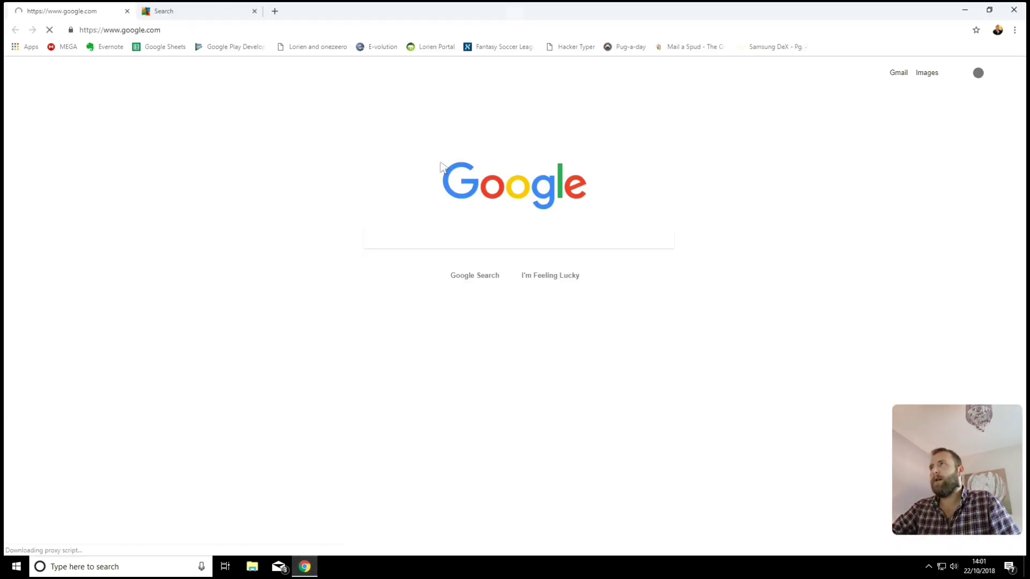
{"action": "left_click", "coordinate": [263, 31]}
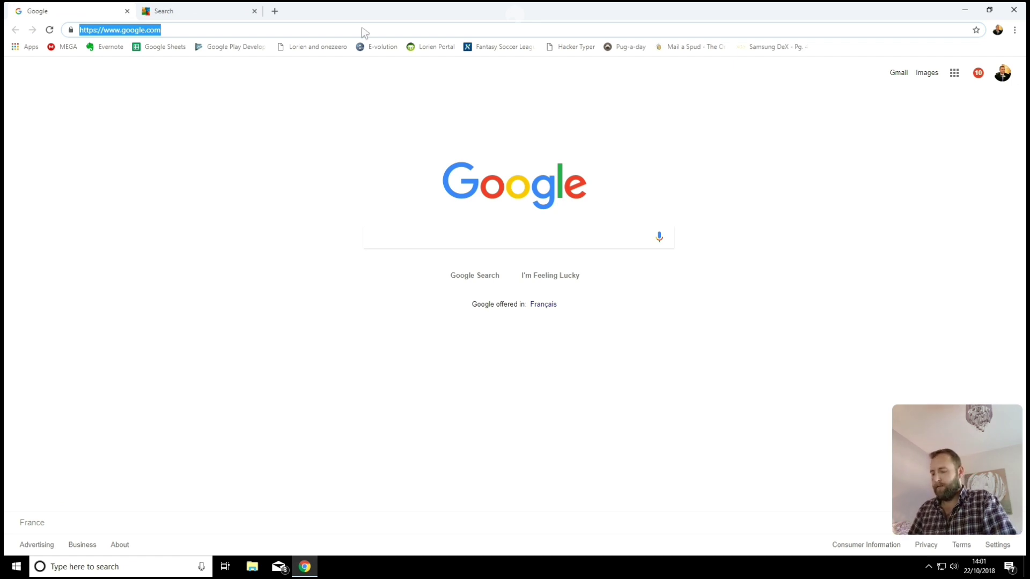
{"action": "type", "text": "andr"}
{"action": "key", "text": "BackSpace"}
{"action": "key", "text": "BackSpace"}
{"action": "key", "text": "BackSpace"}
{"action": "key", "text": "BackSpace"}
{"action": "type", "text": "vi"}
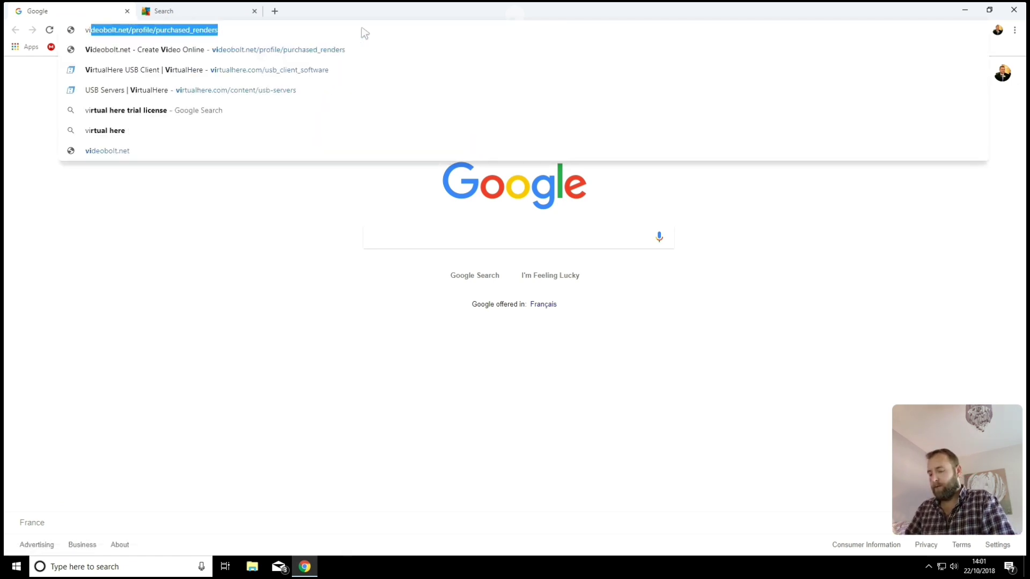
{"action": "type", "text": "rtual here cl"}
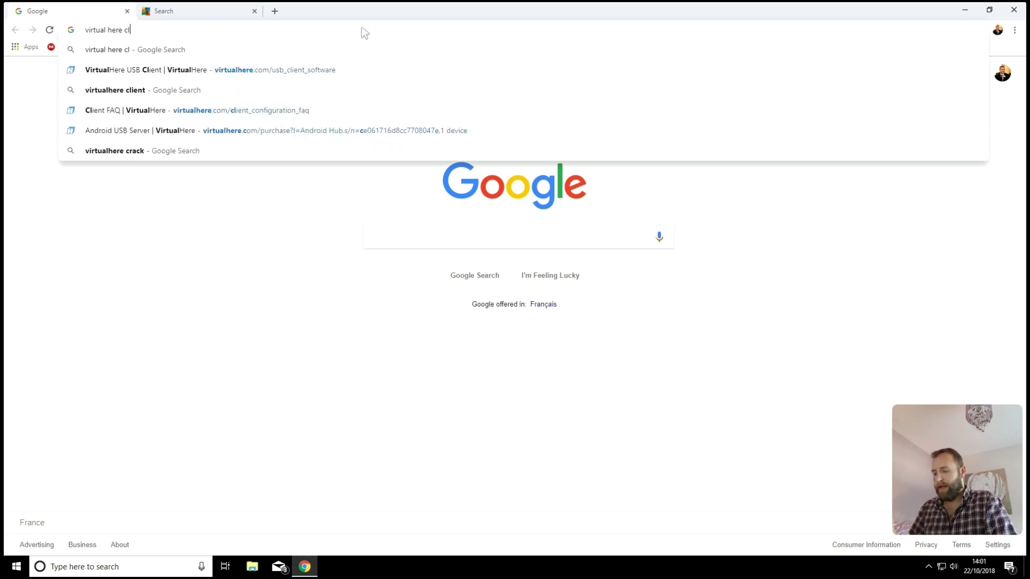
{"action": "type", "text": "ient"}
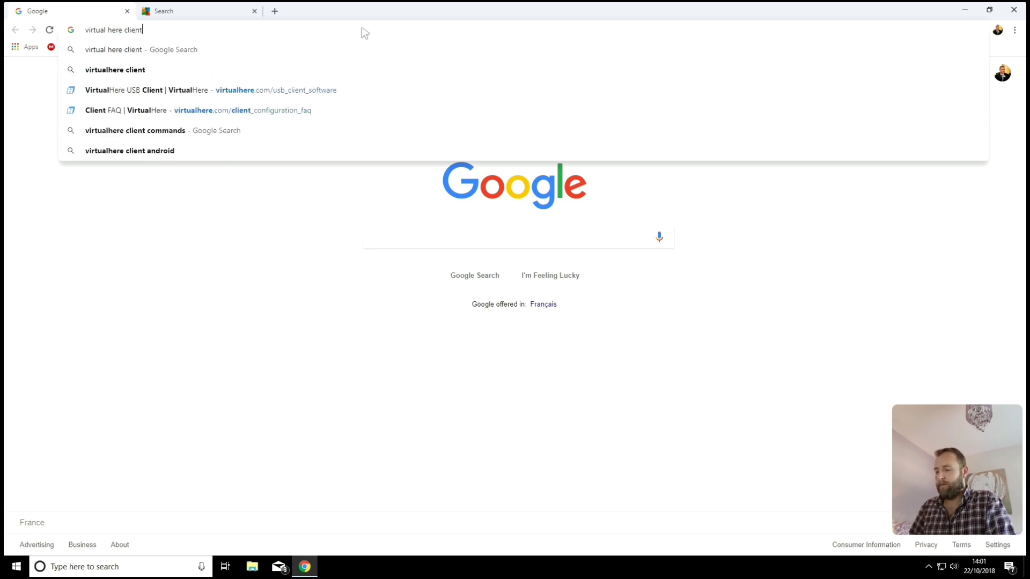
{"action": "type", "text": " windows"}
{"action": "key", "text": "Return"}
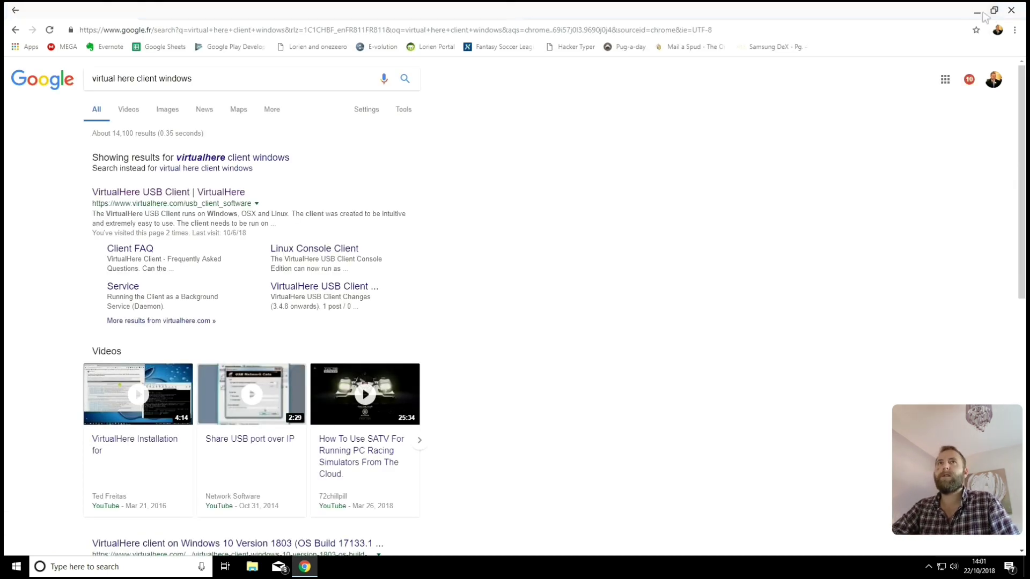
Download the 64-bit Windows VirtualHere client (vhui64.exe) and minimise Chrome.
{"action": "mouse_move", "coordinate": [27, 573]}
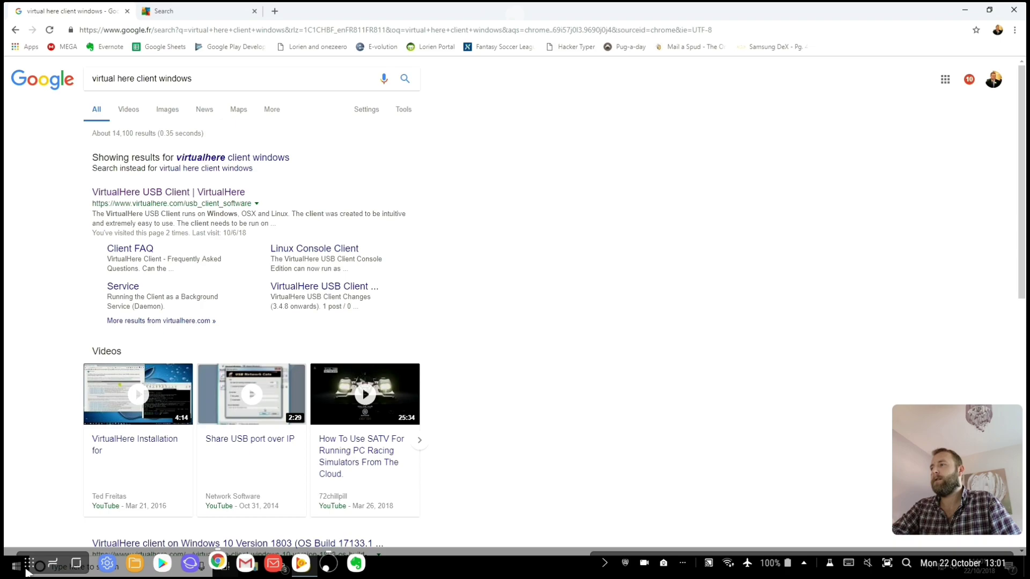
{"action": "left_click", "coordinate": [77, 563]}
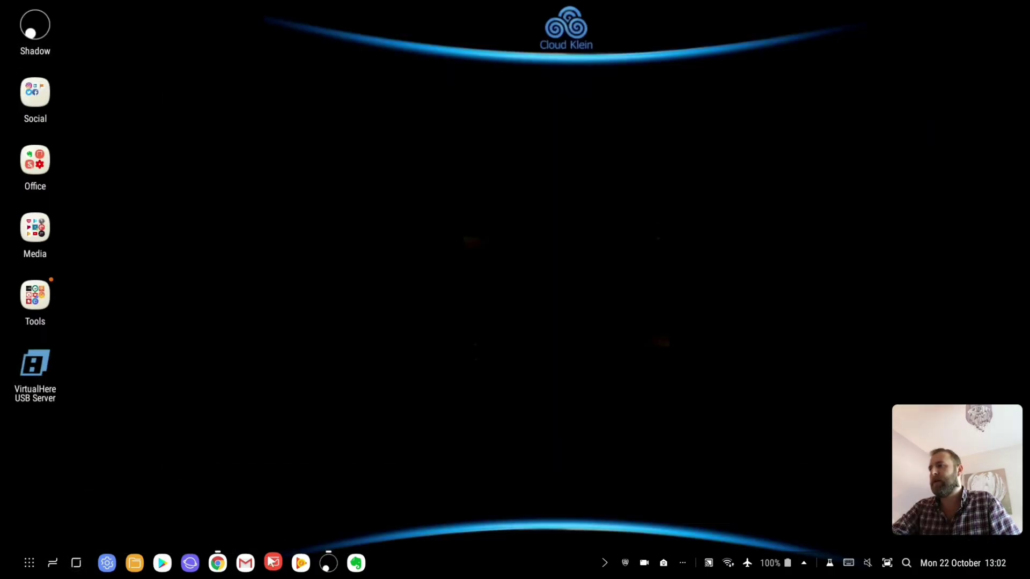
{"action": "left_click", "coordinate": [325, 567]}
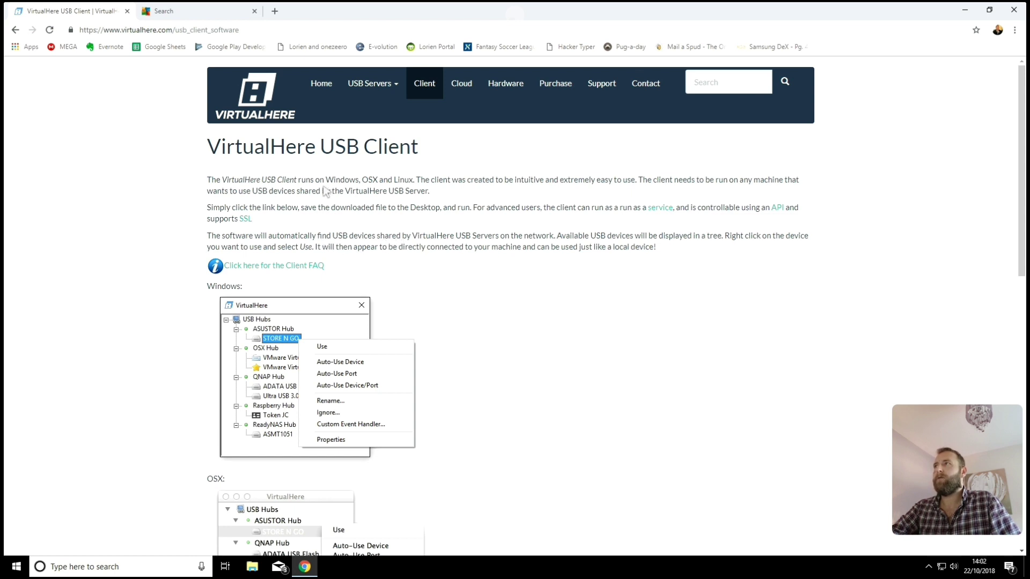
{"action": "scroll", "coordinate": [1021, 182], "scroll_direction": "down", "scroll_amount": 2}
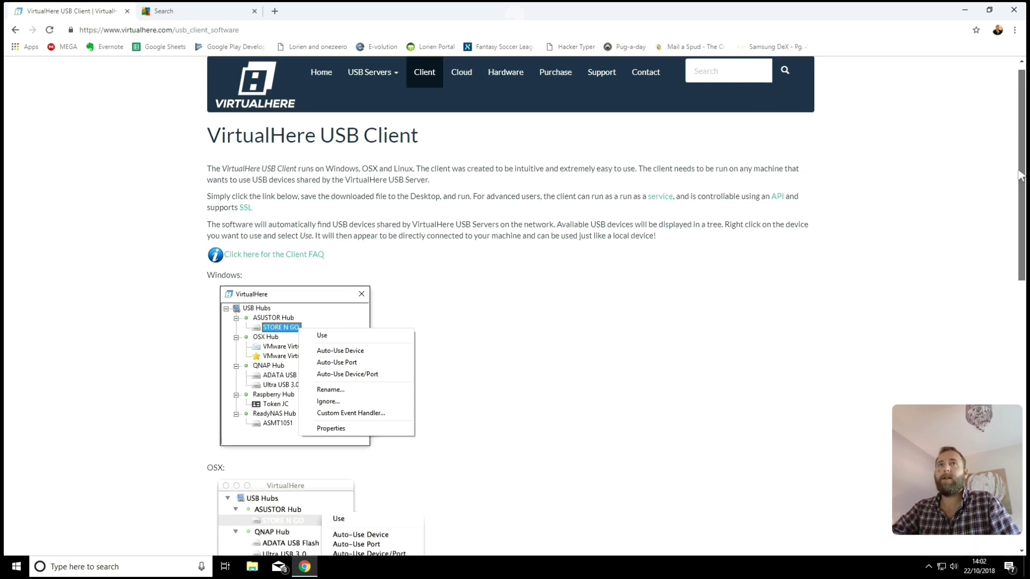
{"action": "left_click_drag", "start_coordinate": [1021, 183], "coordinate": [1022, 356]}
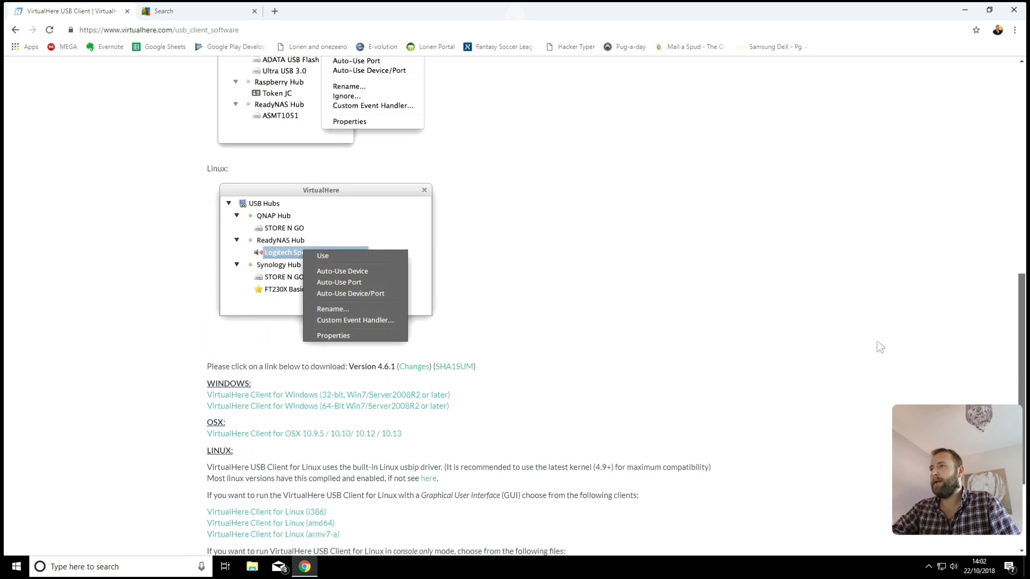
{"action": "left_click", "coordinate": [268, 407]}
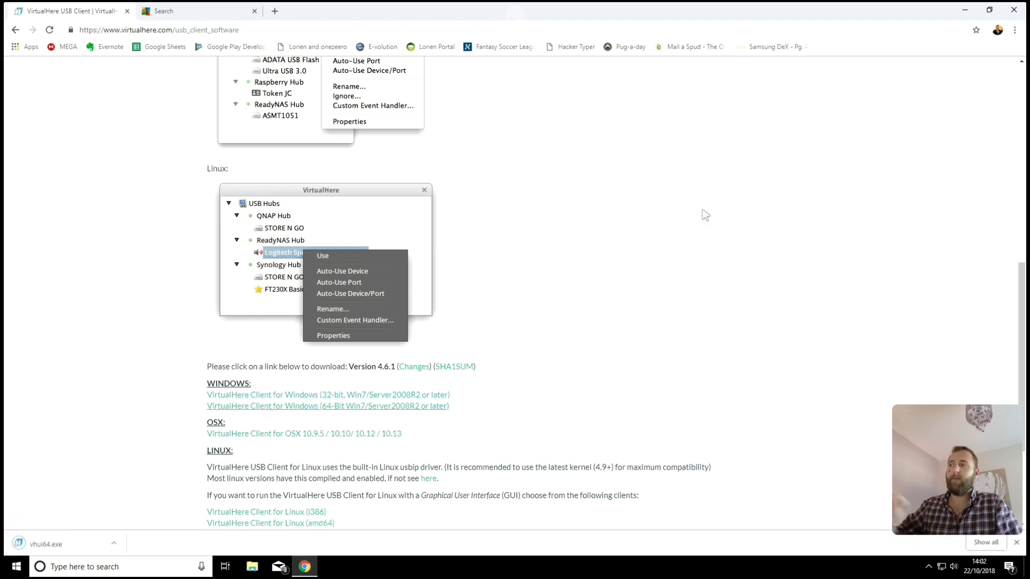
{"action": "left_click", "coordinate": [967, 11]}
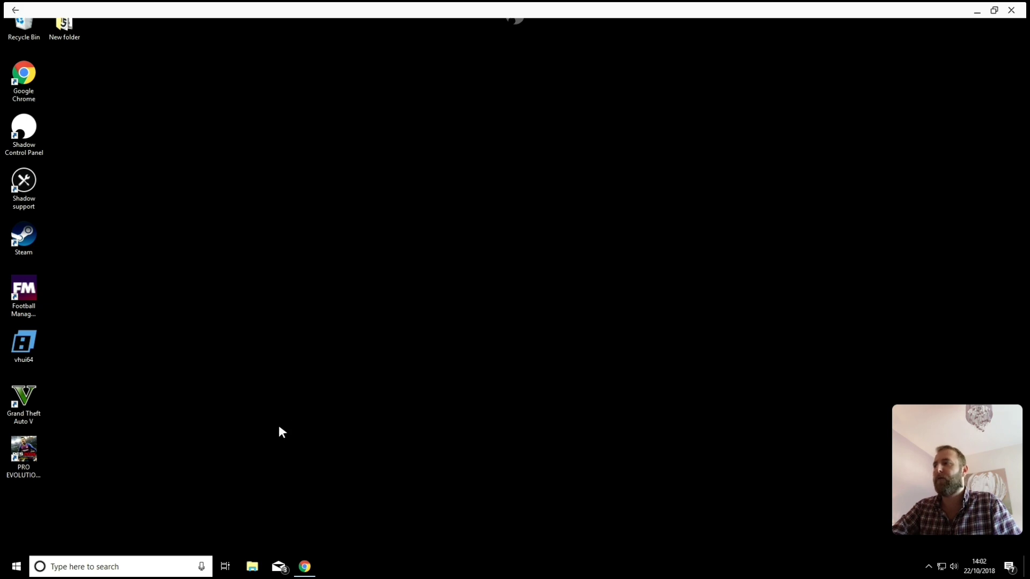
Log in to the TalkTalk router admin at 192.168.1.1 and open its Internet settings.
{"action": "mouse_move", "coordinate": [179, 542]}
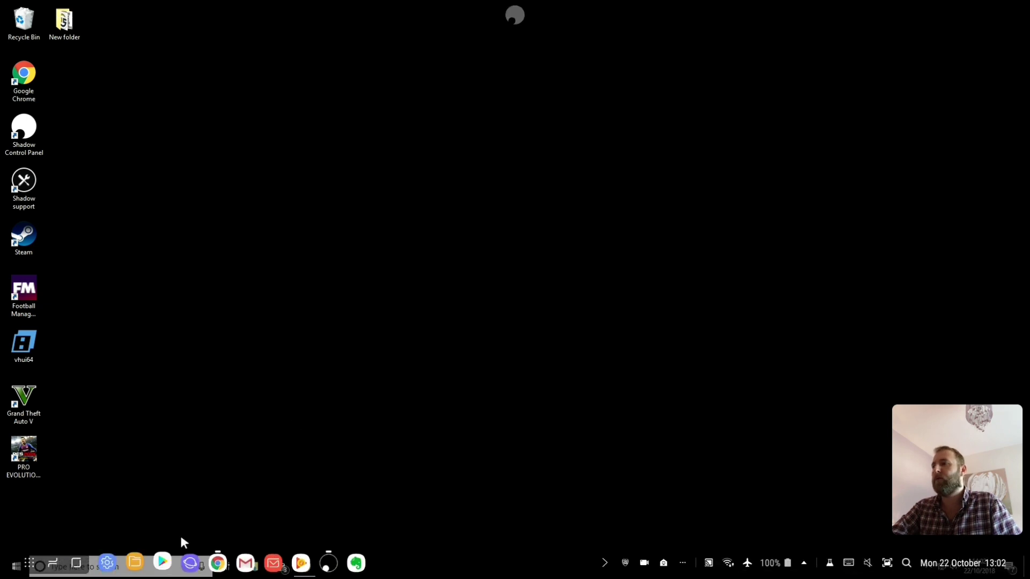
{"action": "left_click", "coordinate": [79, 564]}
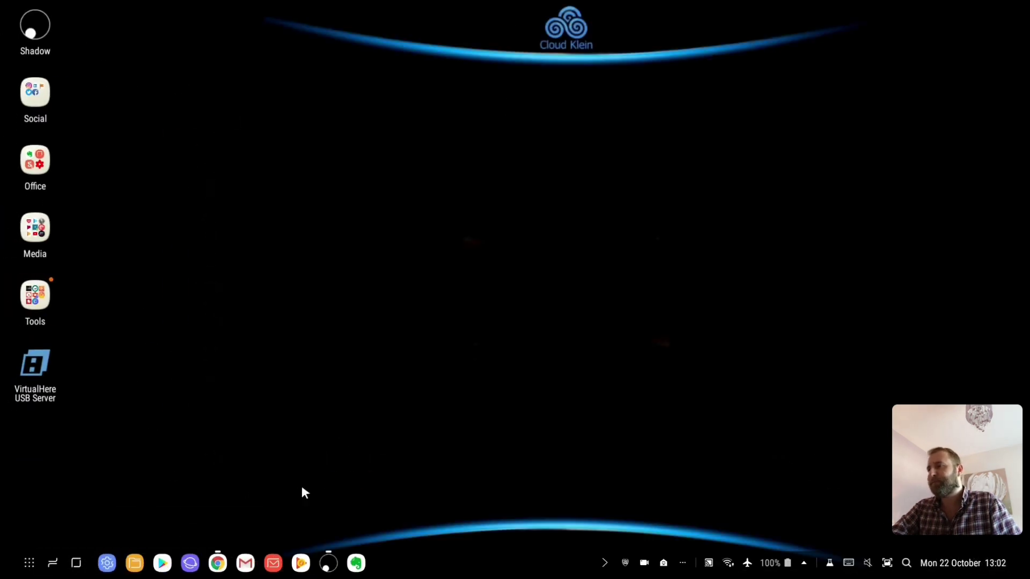
{"action": "mouse_move", "coordinate": [218, 567]}
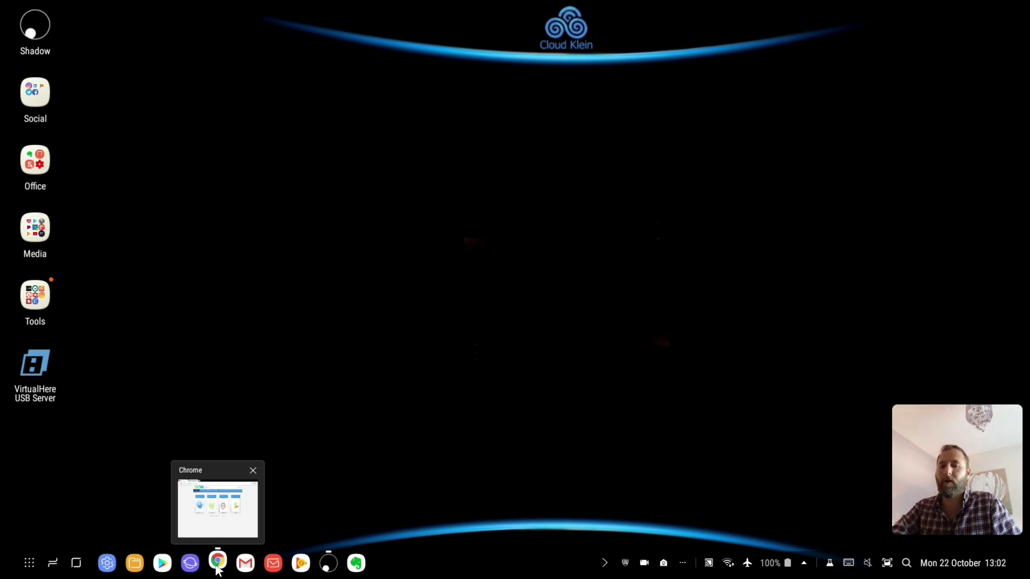
{"action": "left_click", "coordinate": [217, 565]}
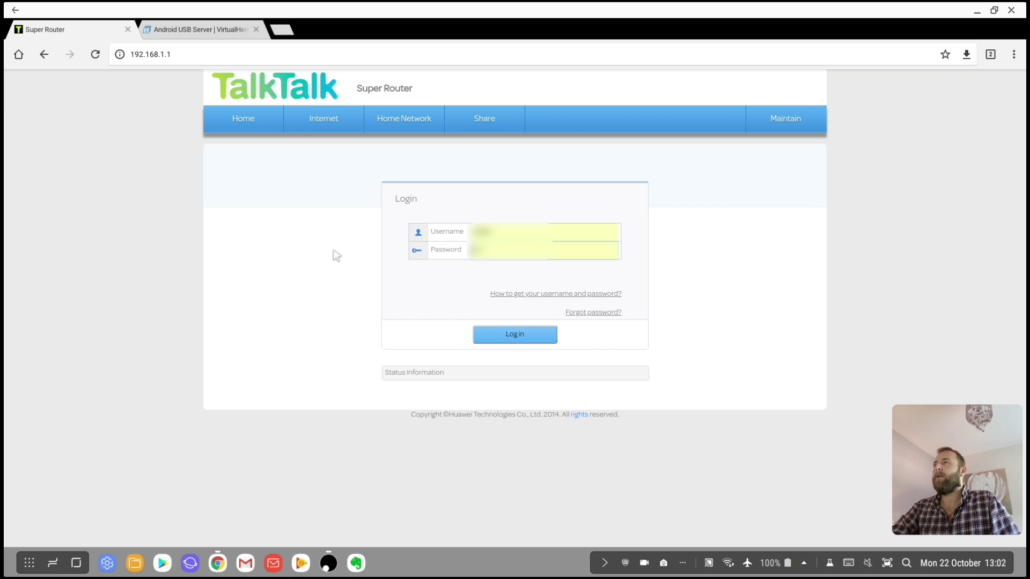
{"action": "left_click", "coordinate": [531, 333]}
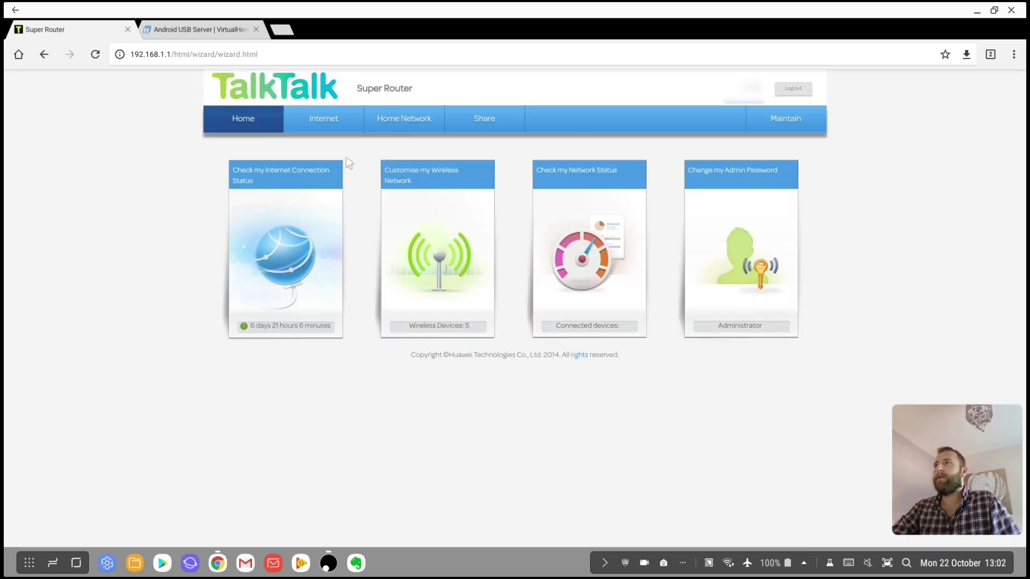
{"action": "left_click", "coordinate": [322, 115]}
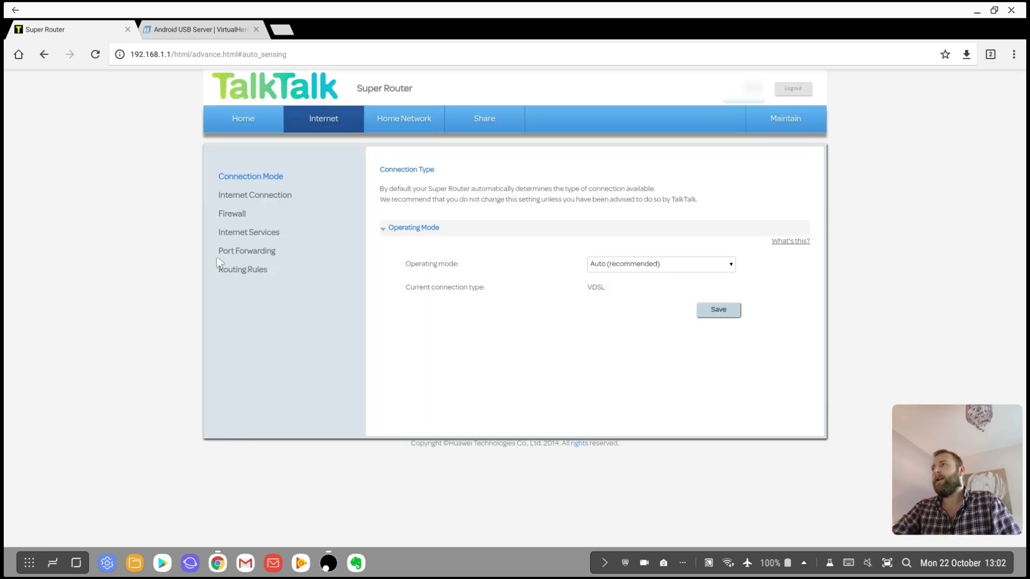
Open Port Forwarding and inspect the Android Hub mapping's application ports (7575, TCP/UDP).
{"action": "left_click", "coordinate": [254, 251]}
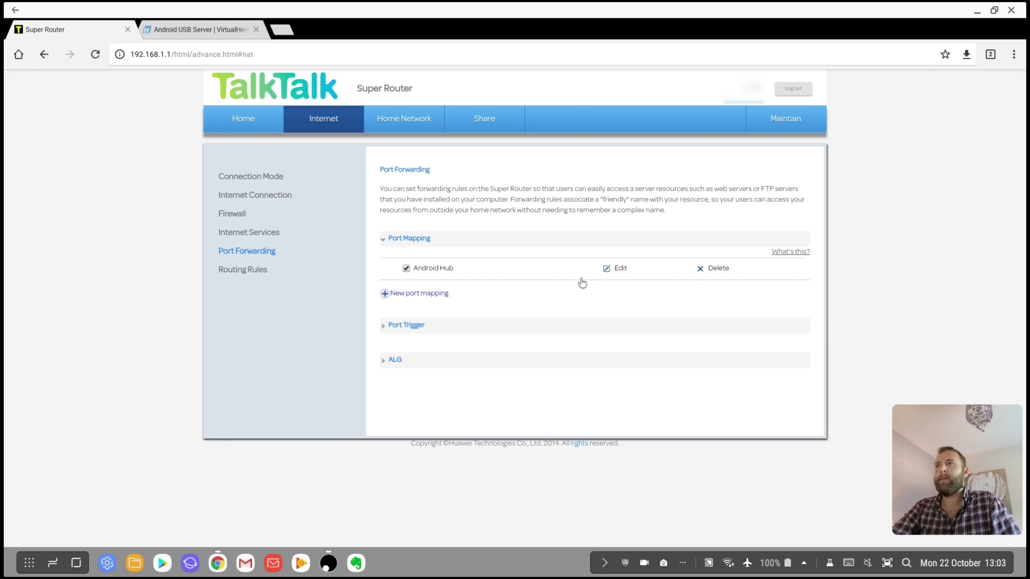
{"action": "left_click", "coordinate": [618, 270]}
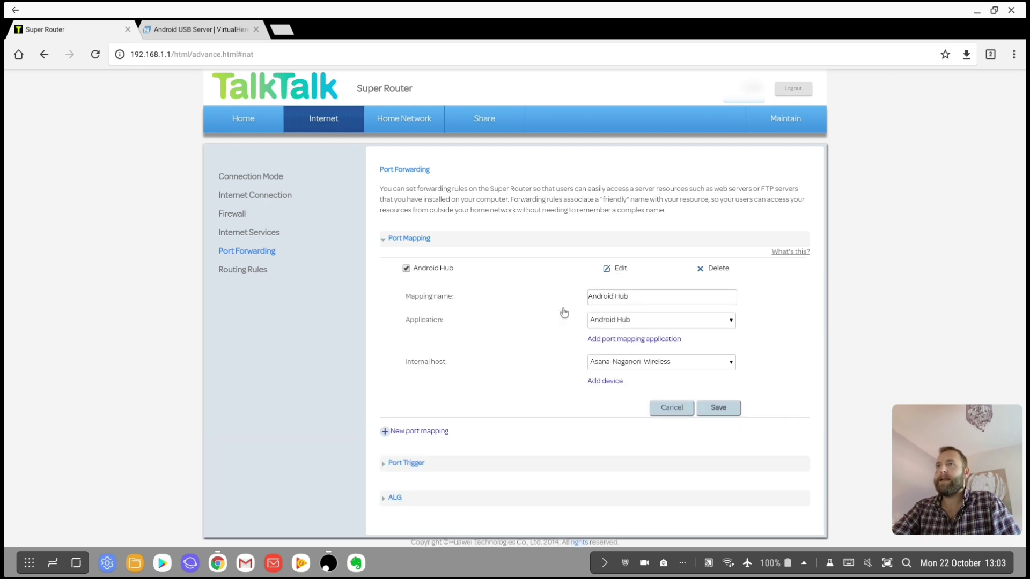
{"action": "left_click", "coordinate": [615, 340]}
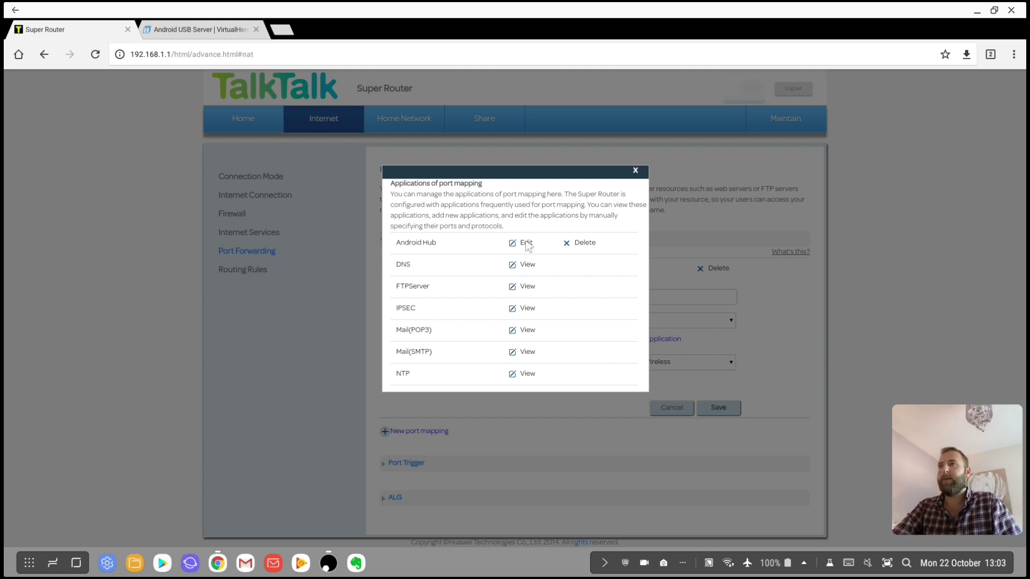
{"action": "left_click", "coordinate": [526, 244]}
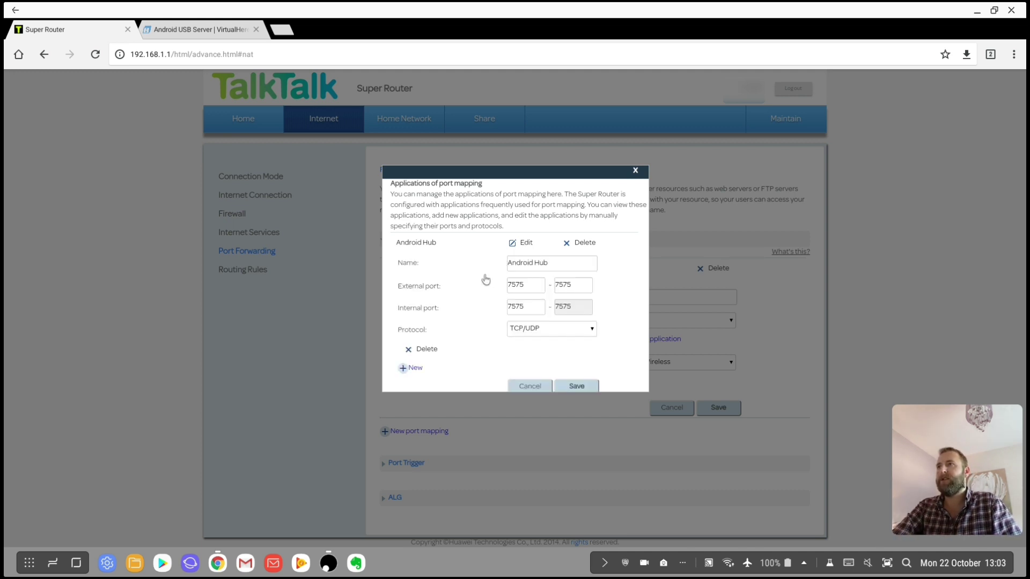
{"action": "left_click_drag", "start_coordinate": [553, 269], "coordinate": [492, 269]}
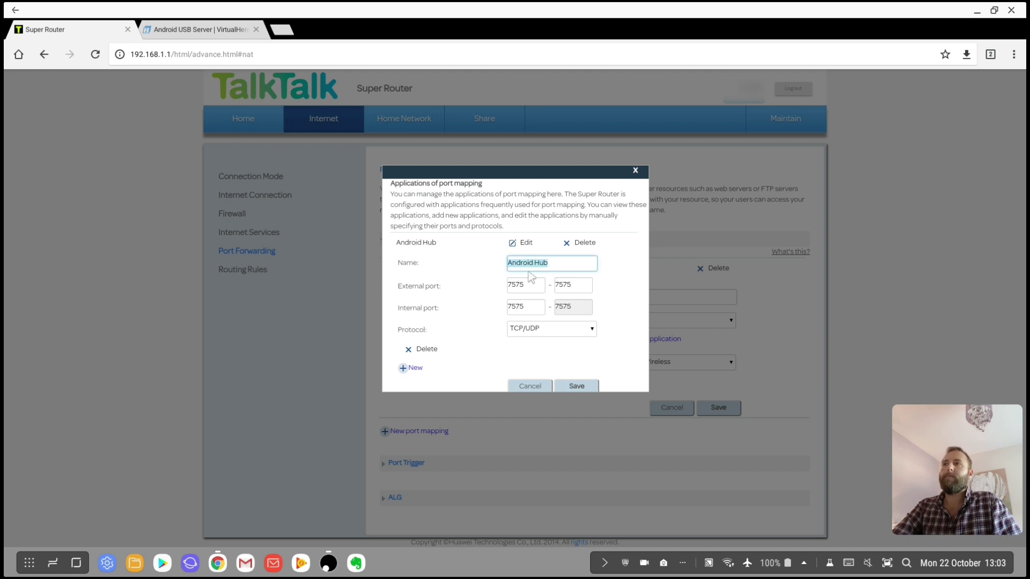
{"action": "left_click", "coordinate": [549, 267]}
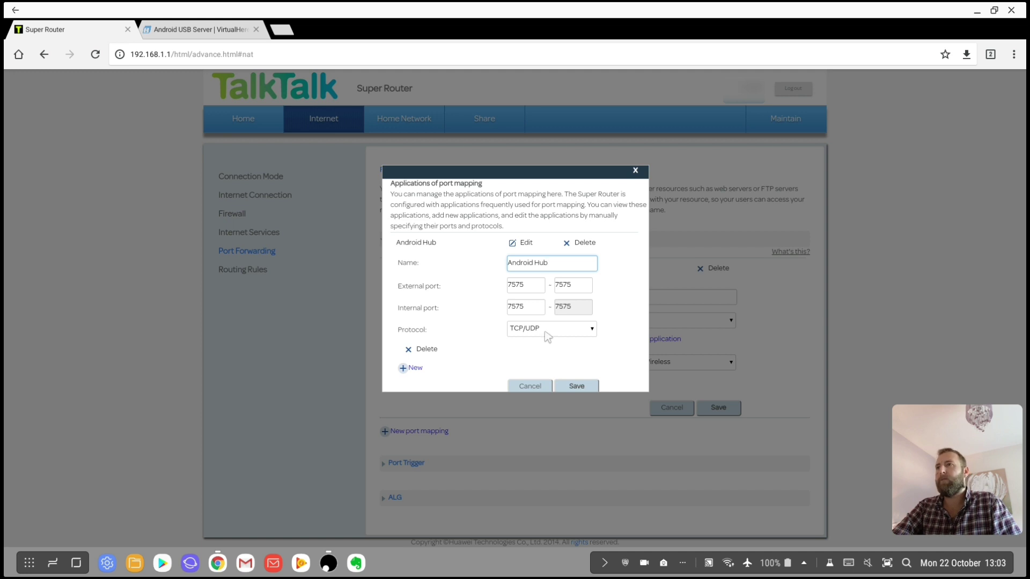
Cancel the application edit and keep the phone's wireless host as the internal host.
{"action": "left_click", "coordinate": [581, 386]}
{"action": "left_click", "coordinate": [529, 386]}
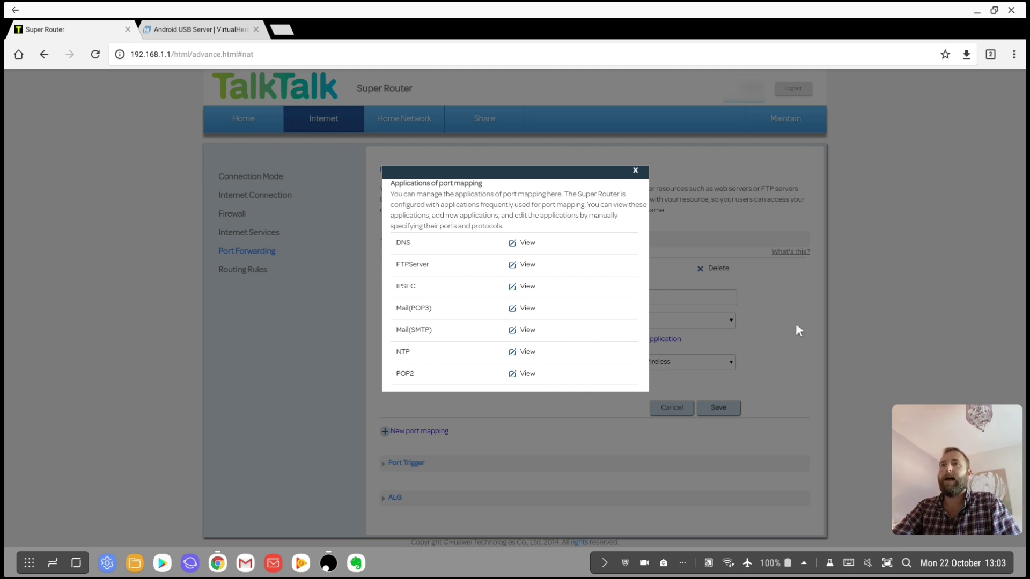
{"action": "left_click", "coordinate": [635, 170]}
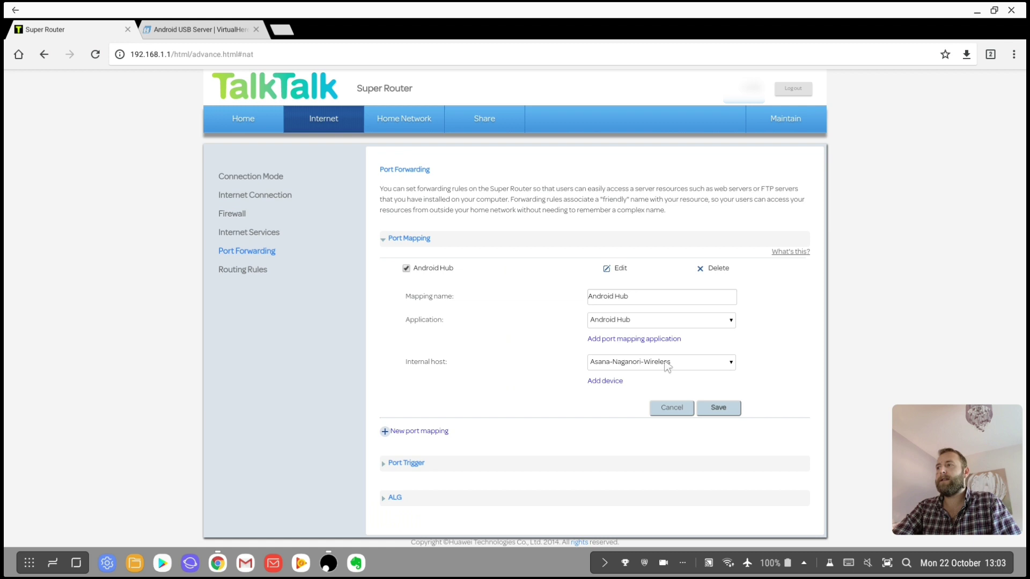
{"action": "left_click", "coordinate": [697, 368]}
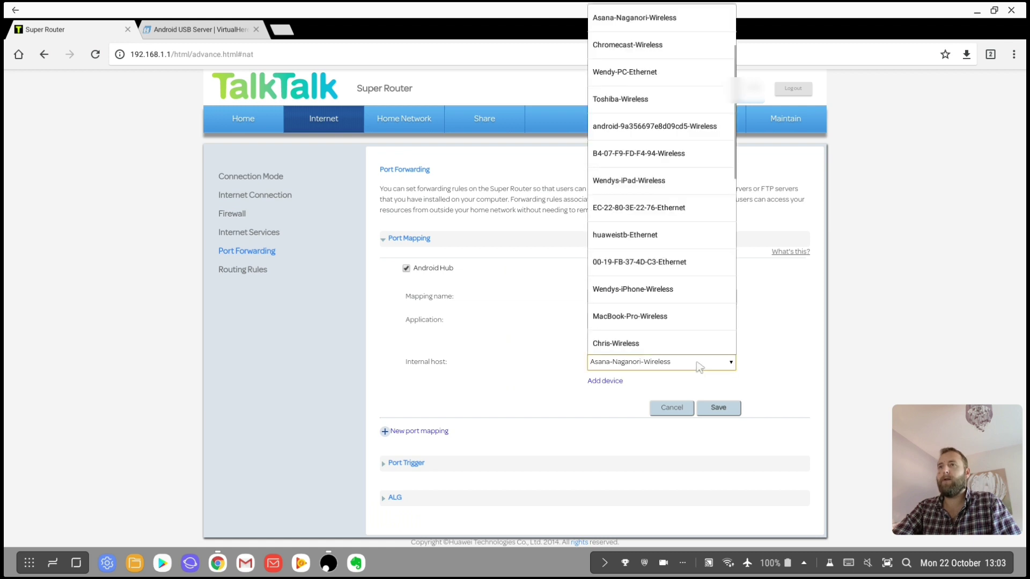
{"action": "left_click", "coordinate": [654, 21]}
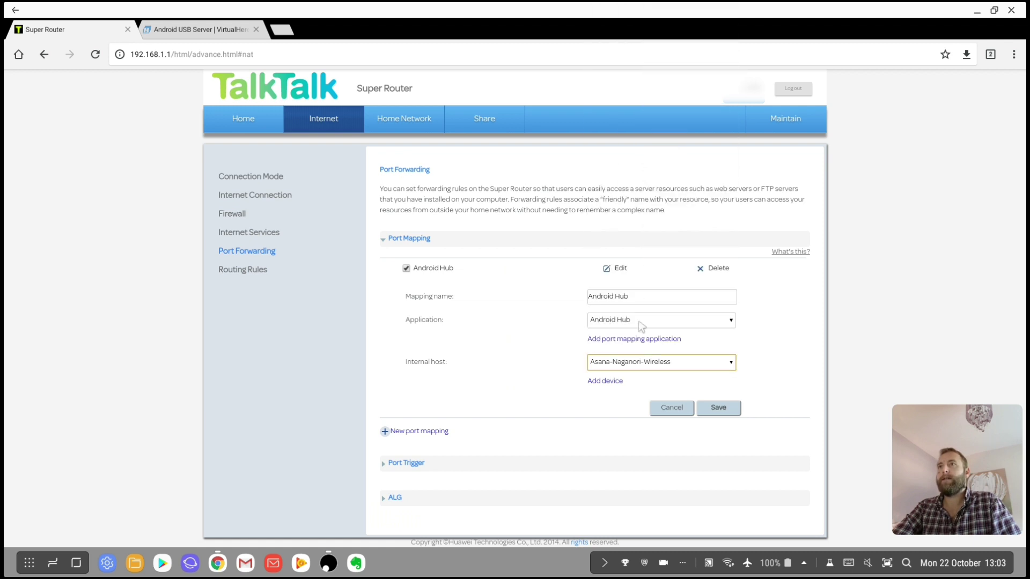
Launch VirtualHere USB Server, allow all four USB access prompts, and choose Super Speed (5000 Mbps).
{"action": "left_click", "coordinate": [1011, 10]}
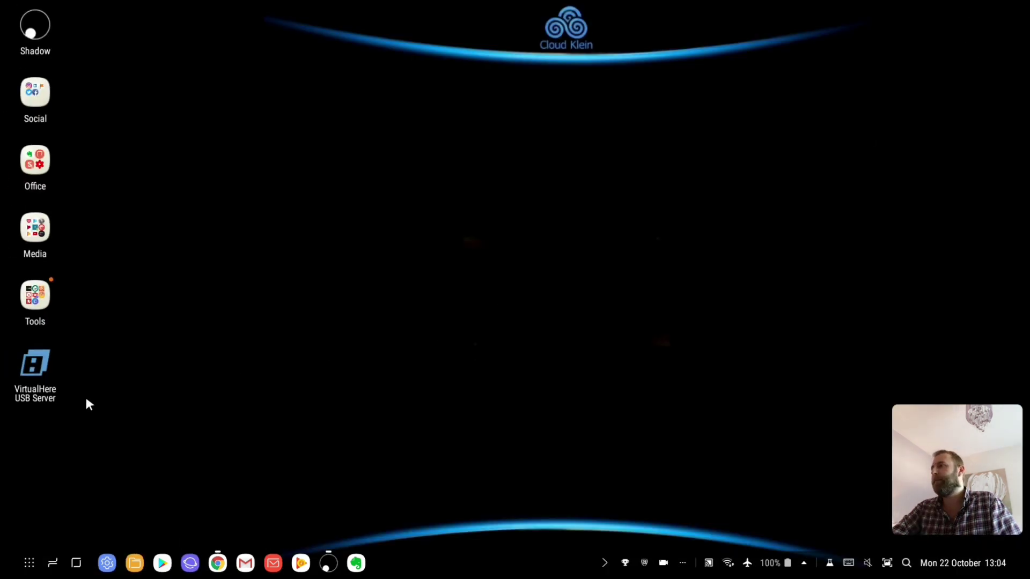
{"action": "double_click", "coordinate": [29, 373]}
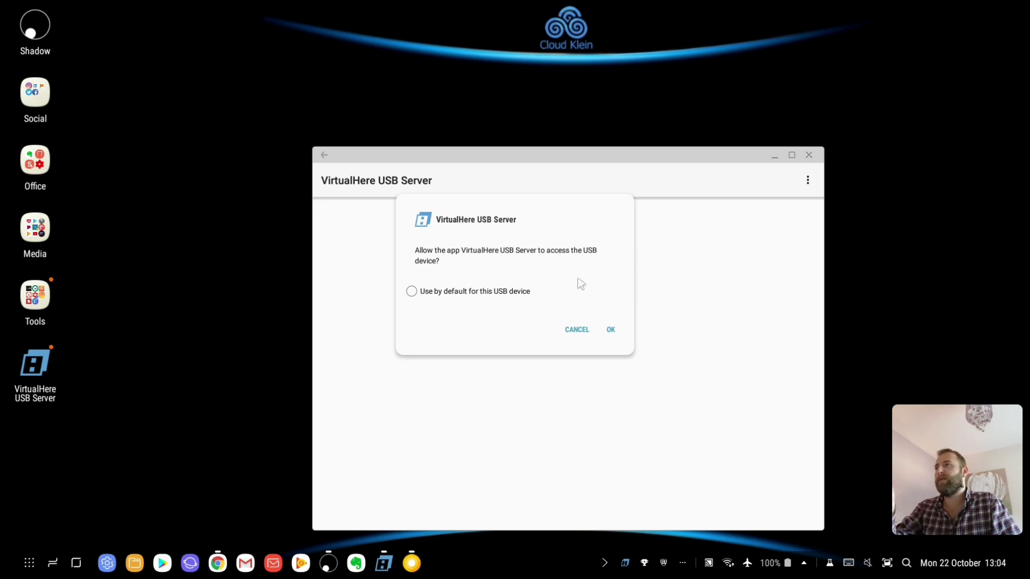
{"action": "left_click", "coordinate": [613, 330]}
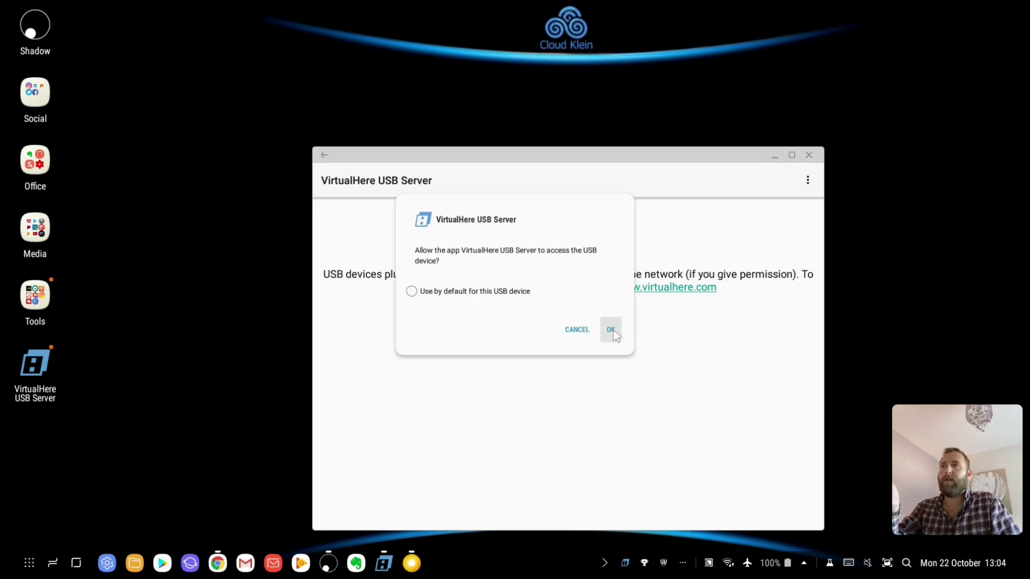
{"action": "left_click", "coordinate": [612, 330]}
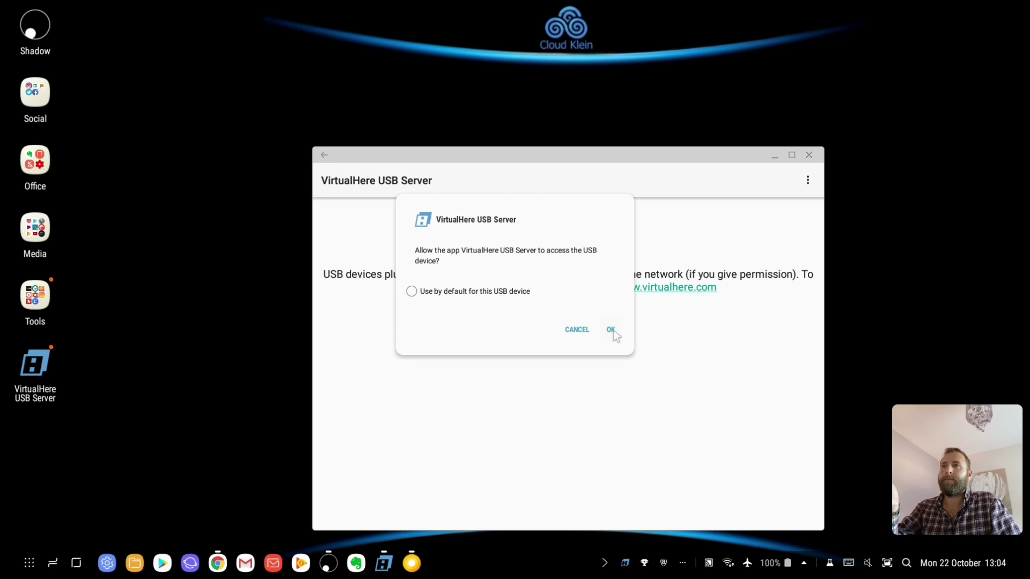
{"action": "left_click", "coordinate": [613, 330]}
{"action": "left_click", "coordinate": [613, 330]}
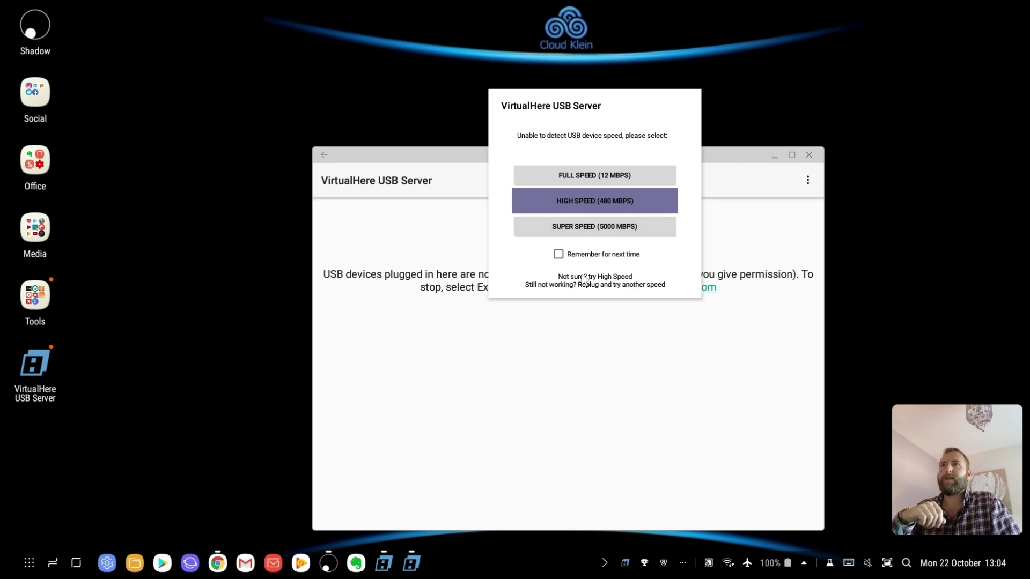
{"action": "left_click", "coordinate": [619, 234]}
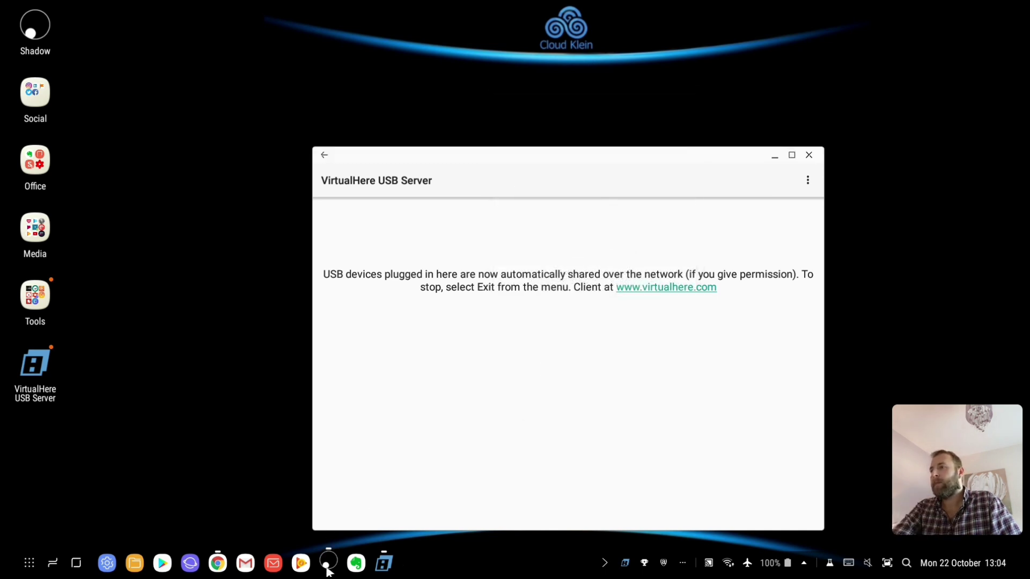
Launch vhui64 on the Shadow PC and expand USB Hubs > Android Hub to list its devices.
{"action": "mouse_move", "coordinate": [331, 557]}
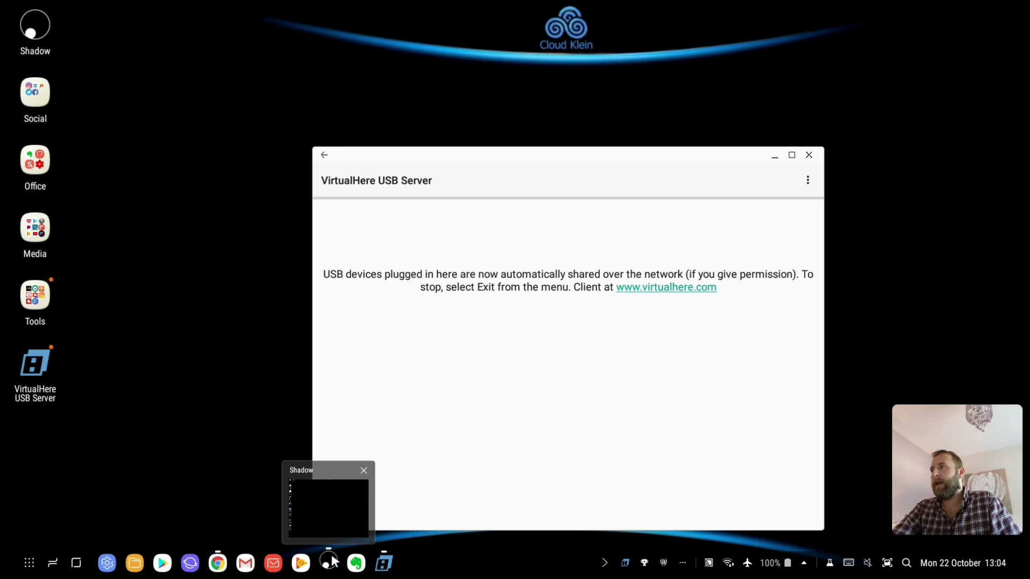
{"action": "left_click", "coordinate": [332, 558]}
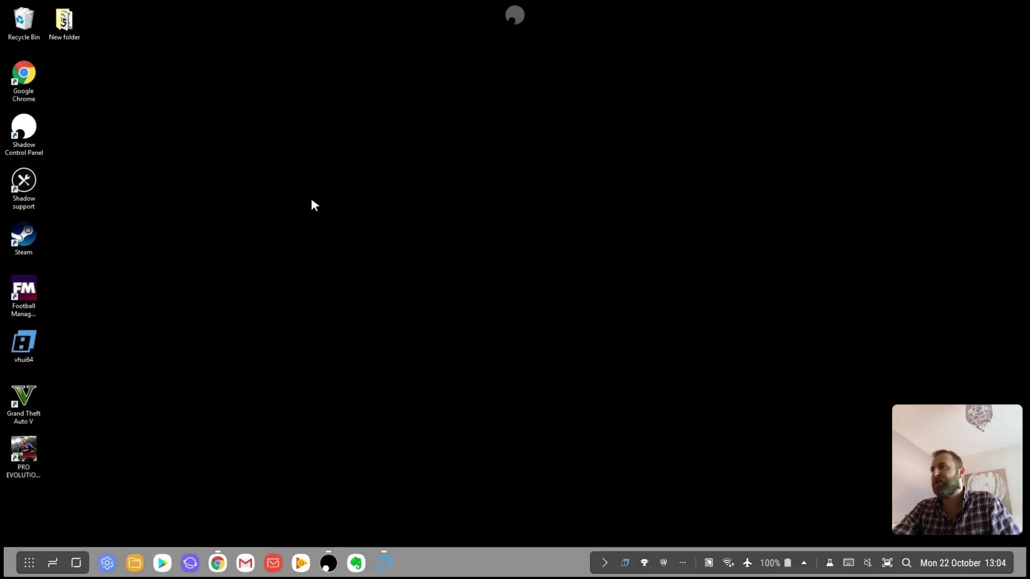
{"action": "left_click", "coordinate": [26, 347]}
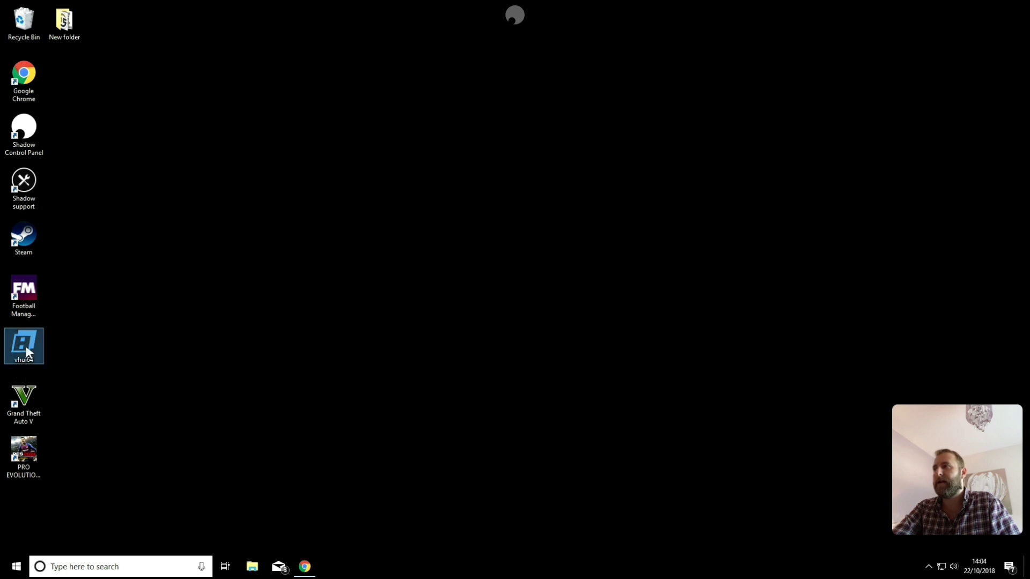
{"action": "double_click", "coordinate": [26, 348]}
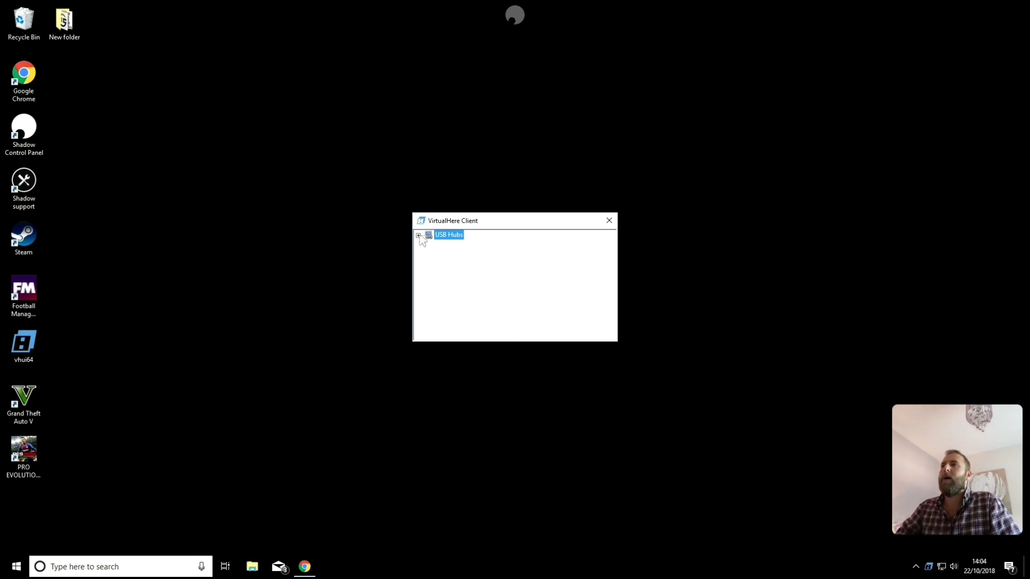
{"action": "left_click", "coordinate": [418, 235]}
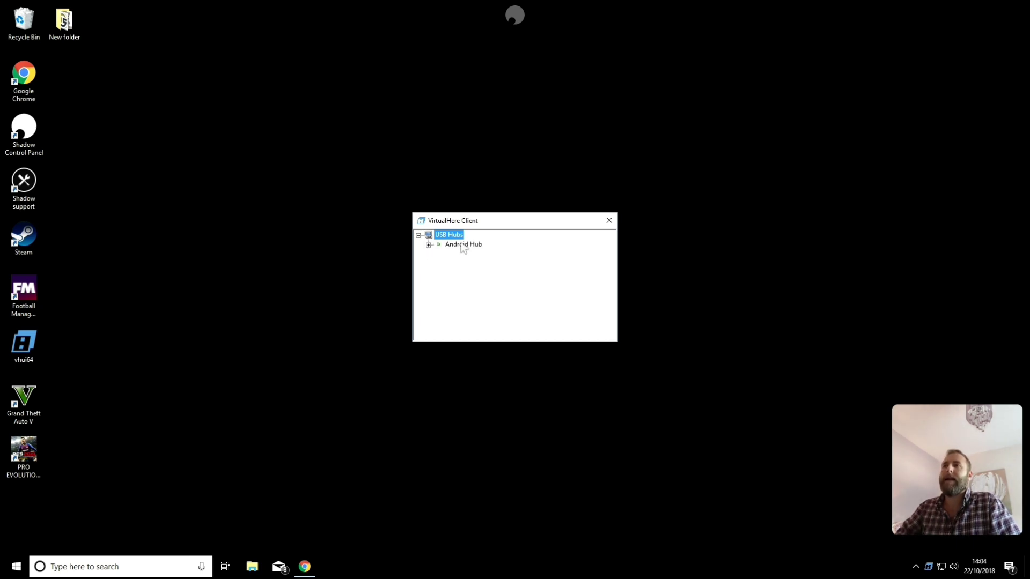
{"action": "left_click", "coordinate": [428, 245]}
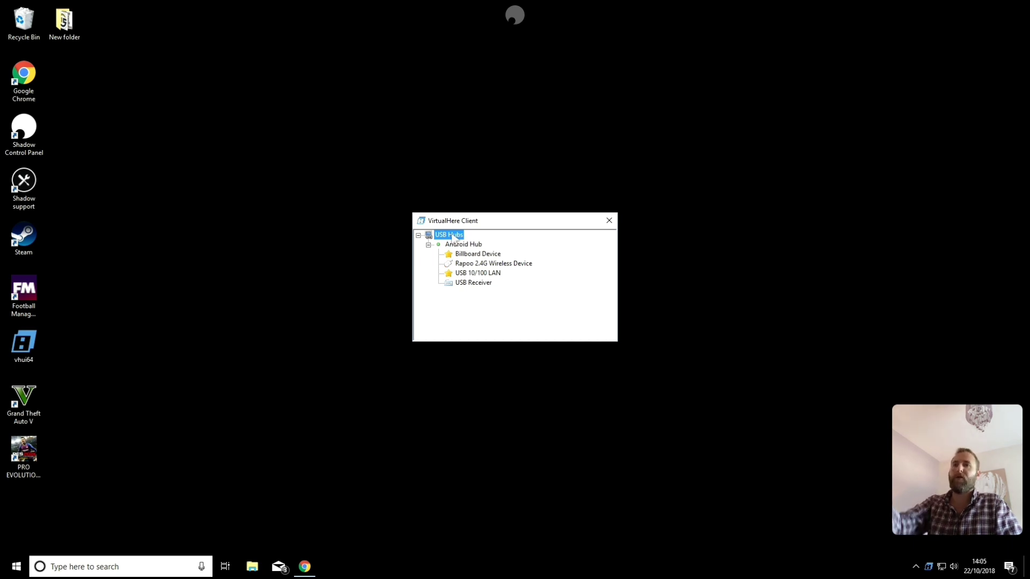
{"action": "right_click", "coordinate": [452, 236]}
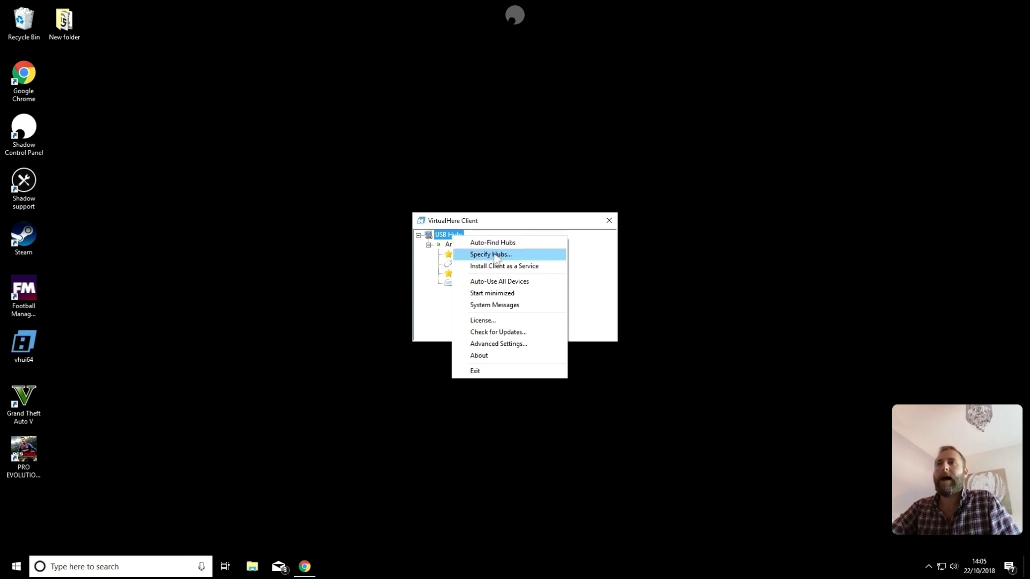
{"action": "left_click", "coordinate": [496, 260]}
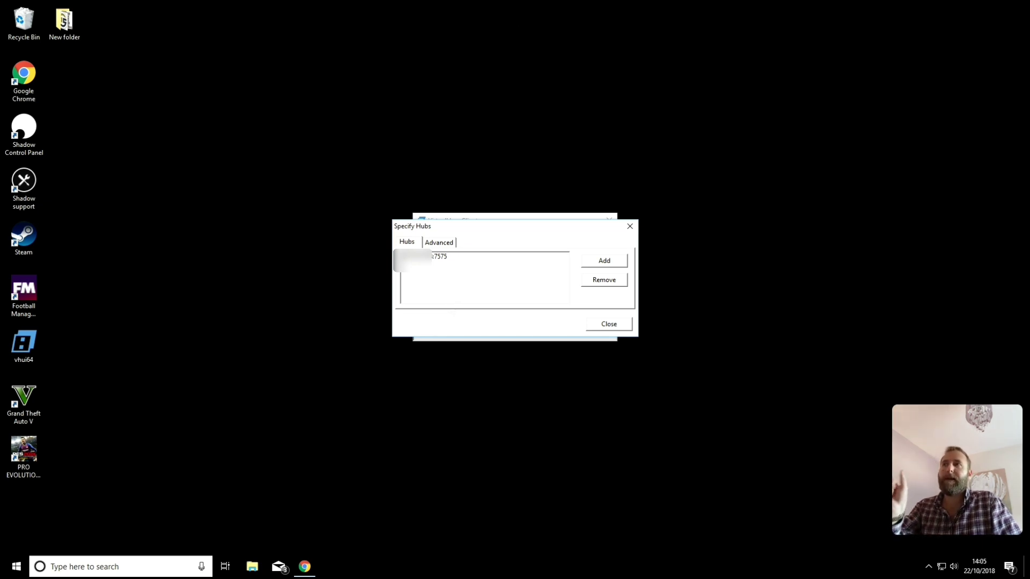
{"action": "left_click", "coordinate": [463, 258]}
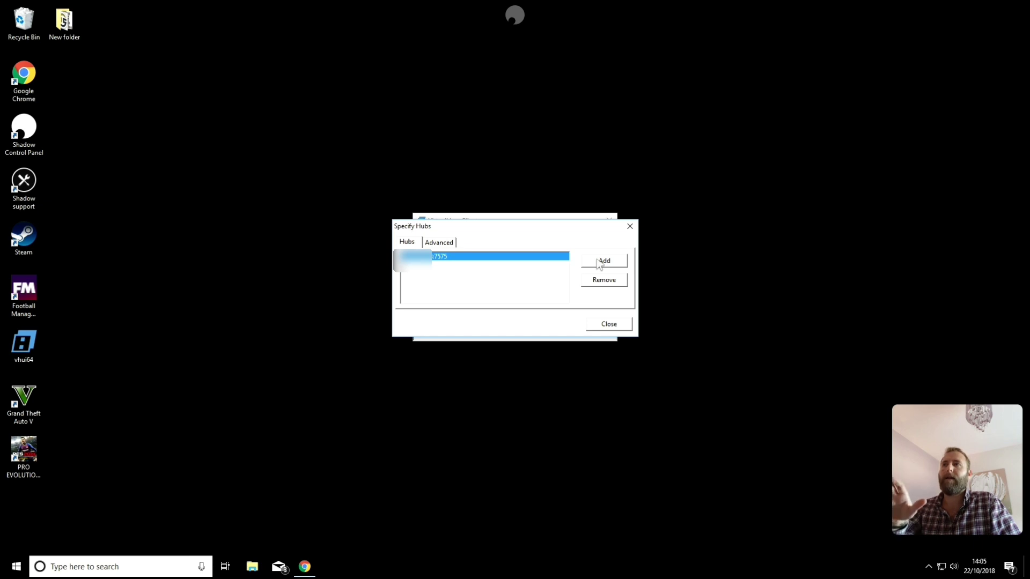
{"action": "left_click", "coordinate": [606, 324]}
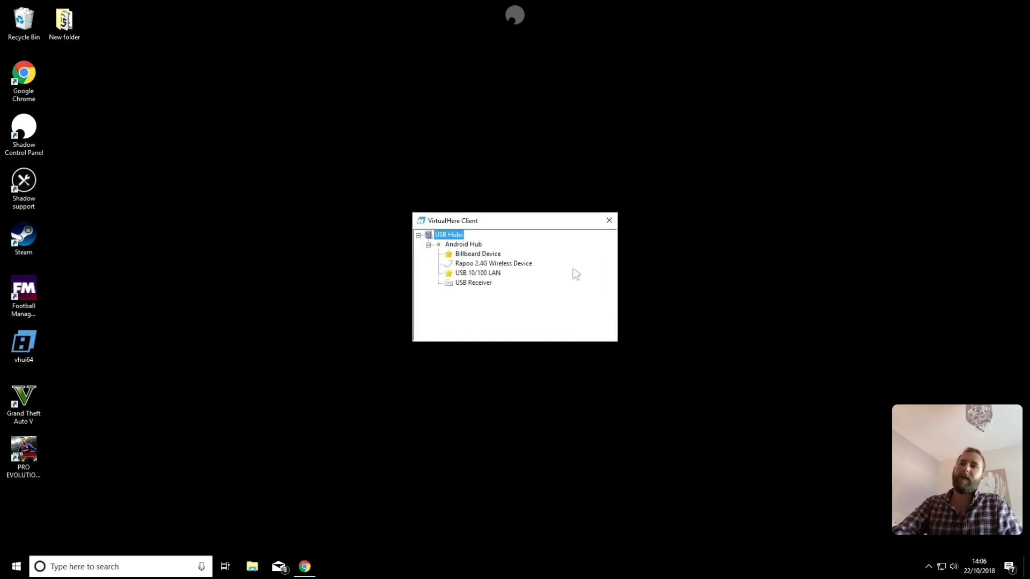
Connect the Android Hub's USB Receiver to this PC with its Use option.
{"action": "left_click", "coordinate": [480, 284]}
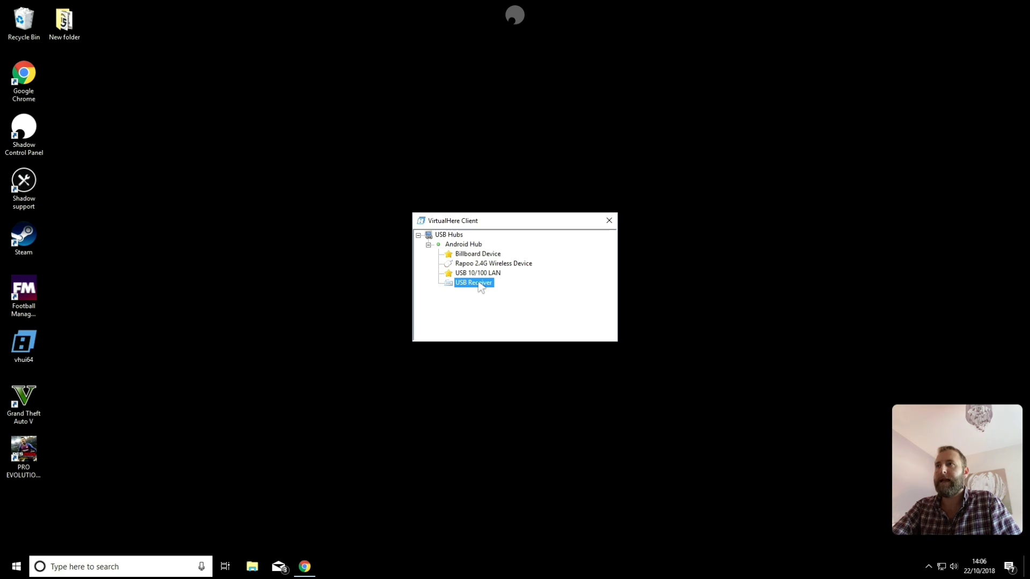
{"action": "right_click", "coordinate": [479, 287]}
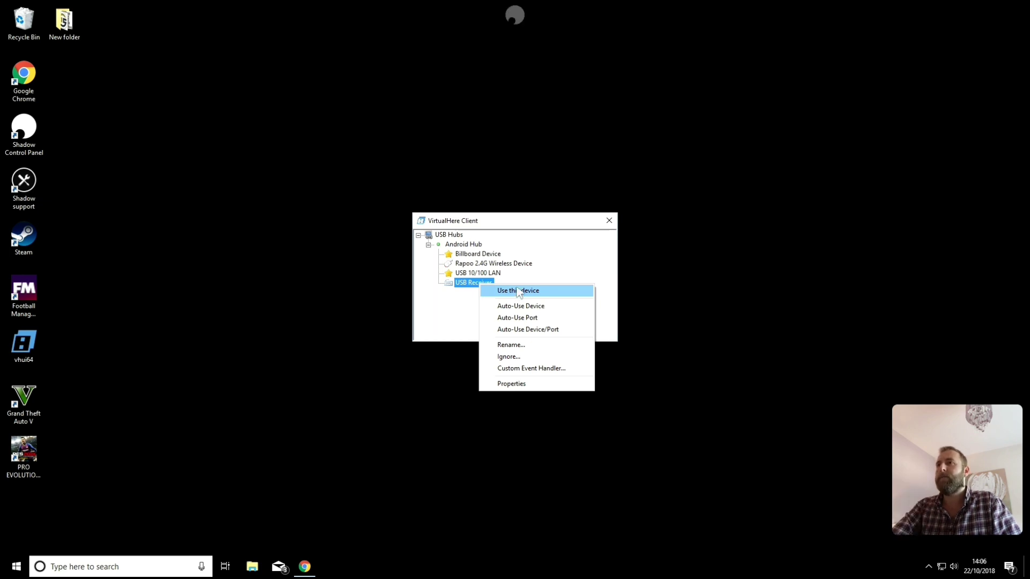
{"action": "left_click", "coordinate": [517, 290]}
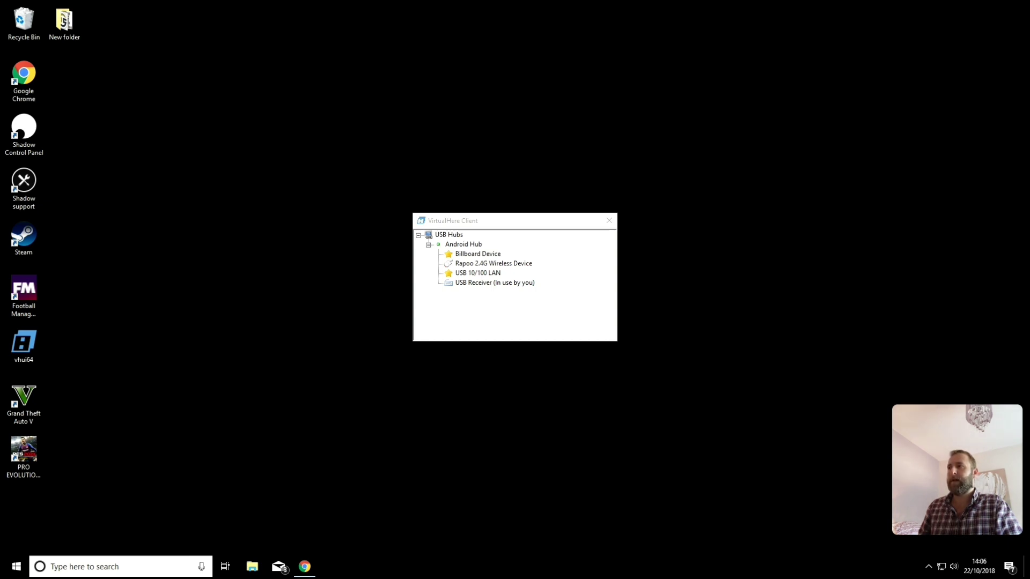
Test the shared USB mouse with right-clicks across the Windows desktop, then dismiss the menu.
{"action": "right_click", "coordinate": [73, 252]}
{"action": "right_click", "coordinate": [97, 188]}
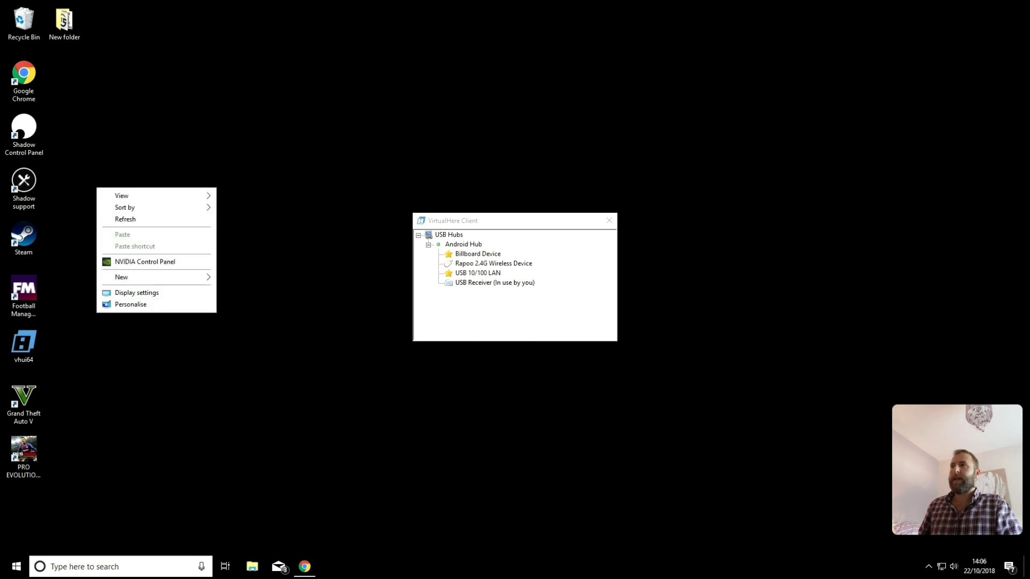
{"action": "right_click", "coordinate": [220, 158]}
{"action": "right_click", "coordinate": [317, 146]}
{"action": "right_click", "coordinate": [450, 142]}
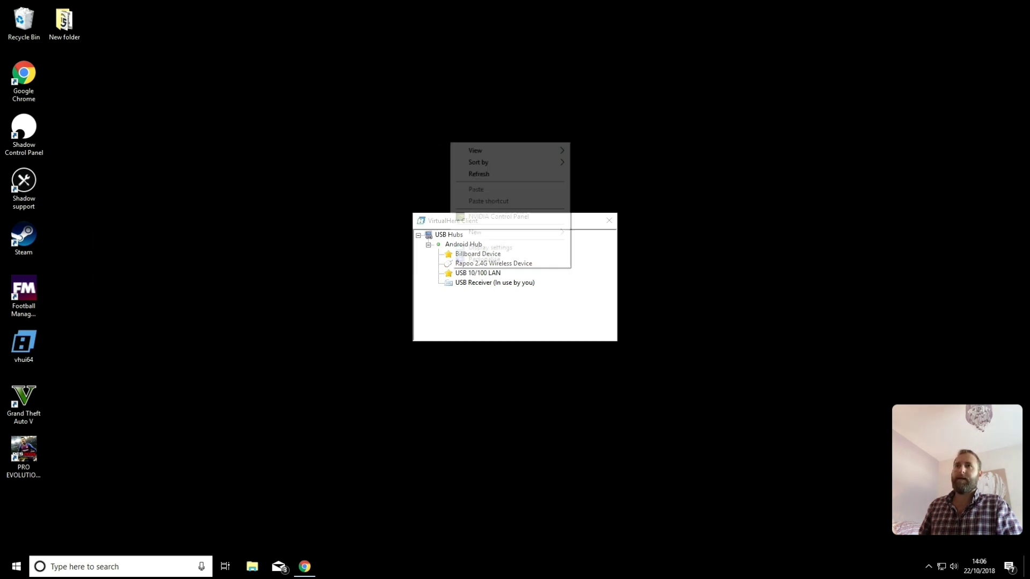
{"action": "right_click", "coordinate": [542, 139]}
{"action": "mouse_move", "coordinate": [566, 146]}
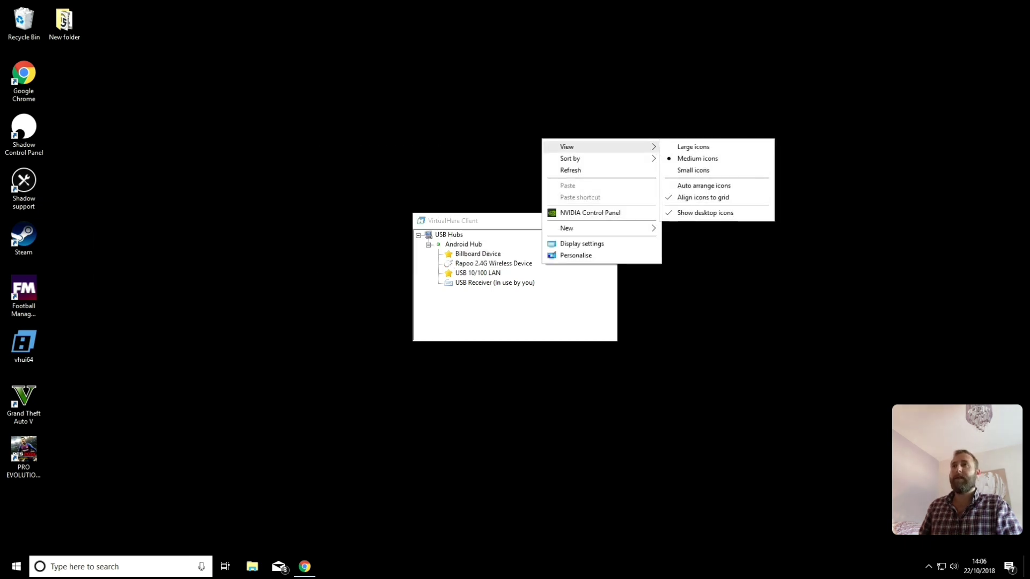
{"action": "key", "text": "Escape"}
{"action": "key", "text": "Escape"}
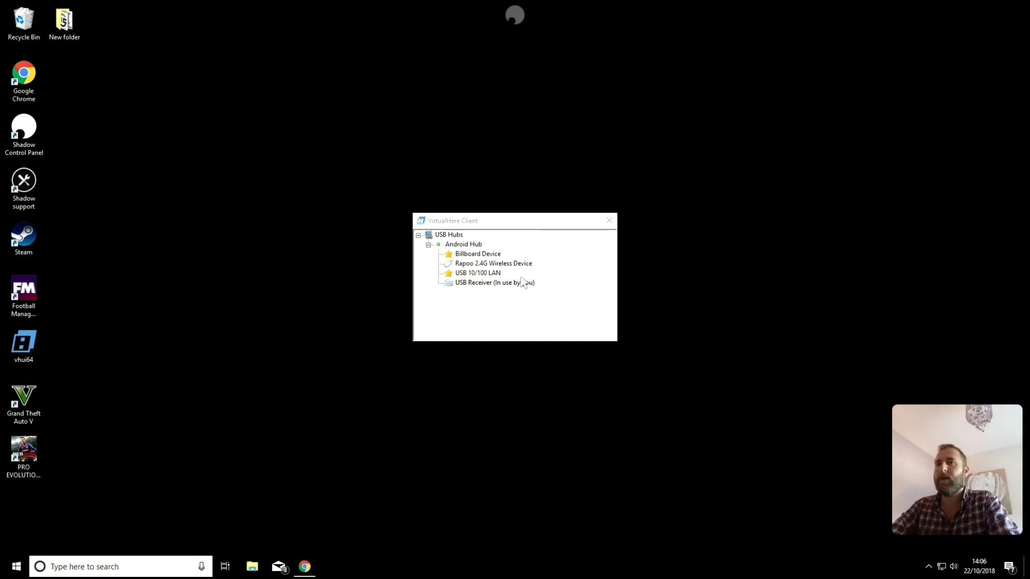
{"action": "mouse_move", "coordinate": [691, 10]}
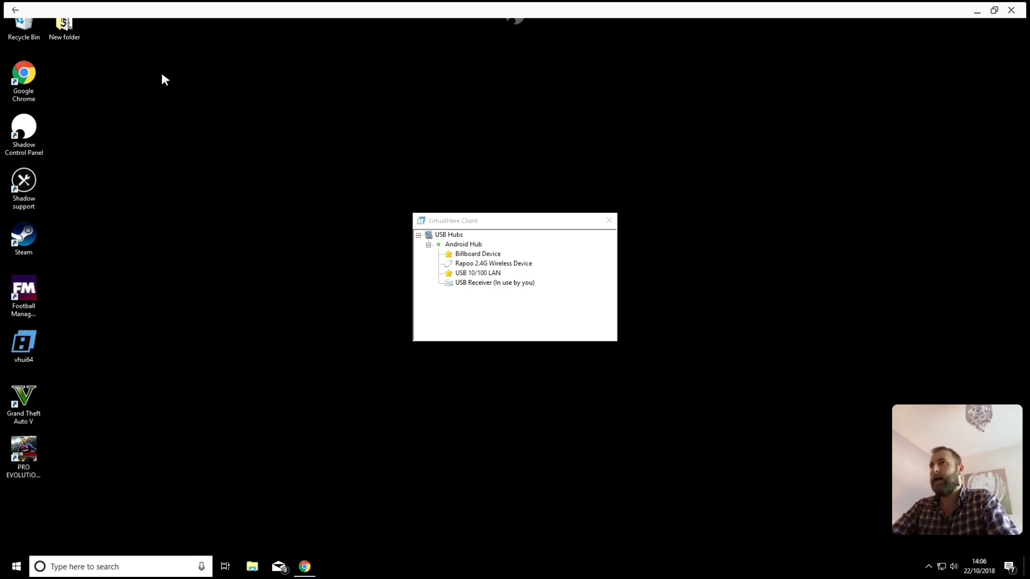
Open Personalisation settings from the desktop menu and go to the Themes page.
{"action": "right_click", "coordinate": [180, 206]}
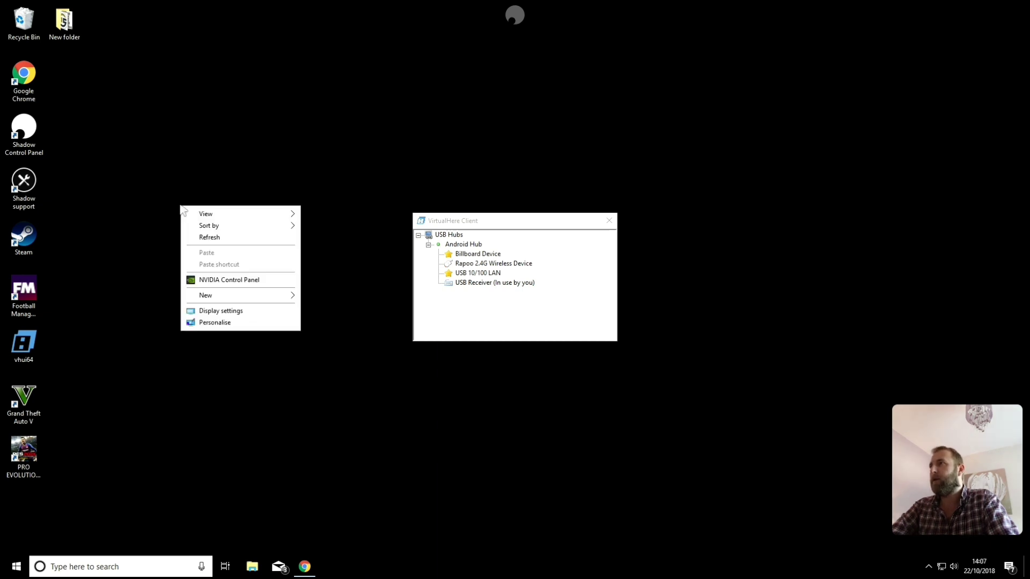
{"action": "left_click", "coordinate": [215, 323]}
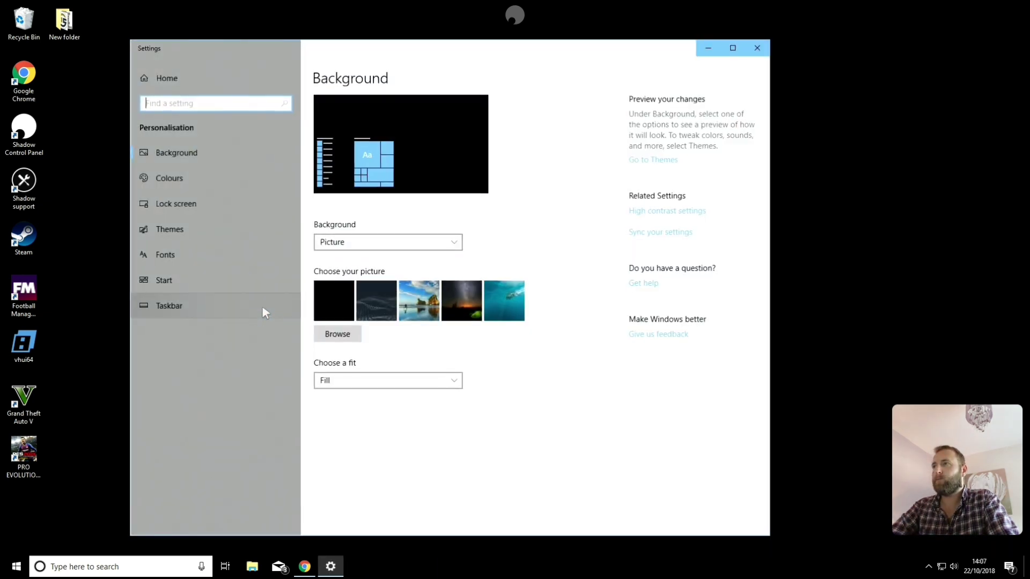
{"action": "left_click", "coordinate": [182, 229]}
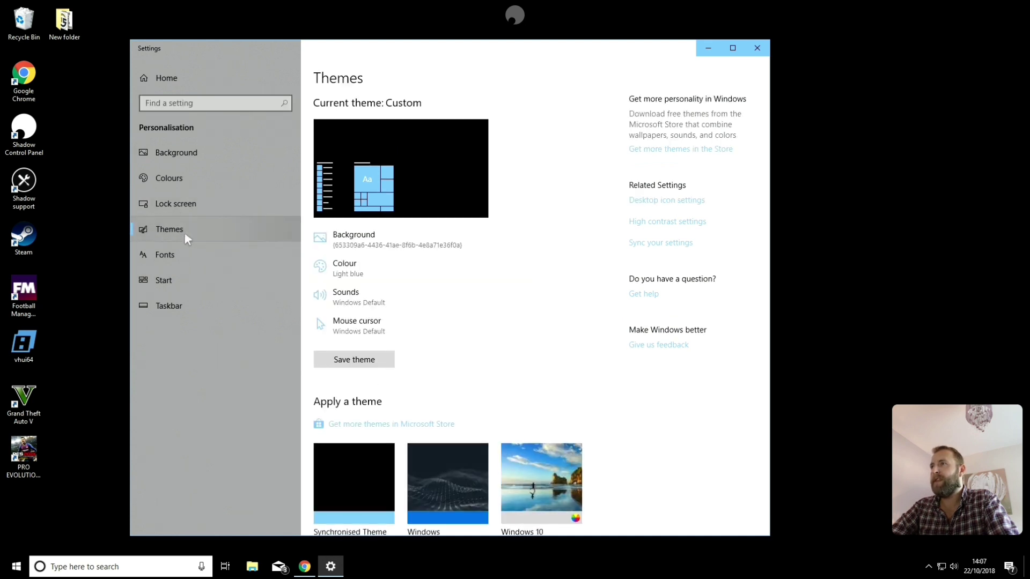
Enable Display pointer trails on the Pointer Options tab with the length set to Short, and apply.
{"action": "left_click", "coordinate": [369, 337]}
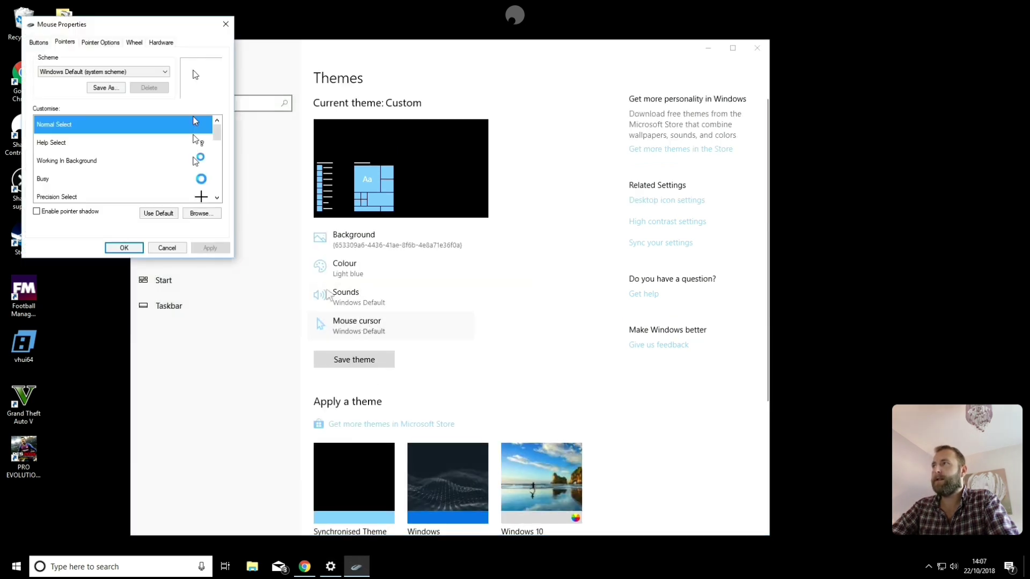
{"action": "left_click", "coordinate": [105, 43]}
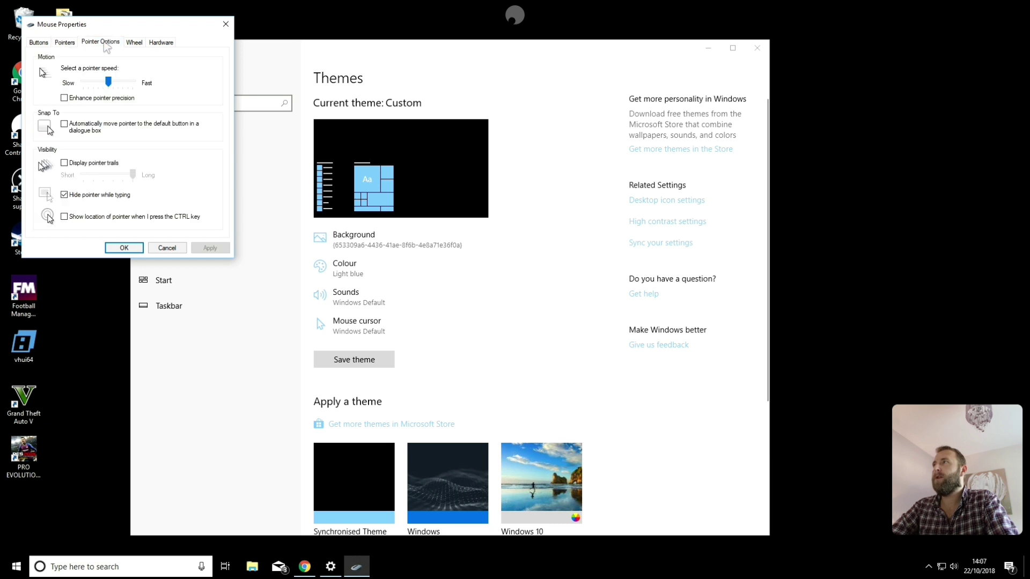
{"action": "left_click", "coordinate": [64, 163]}
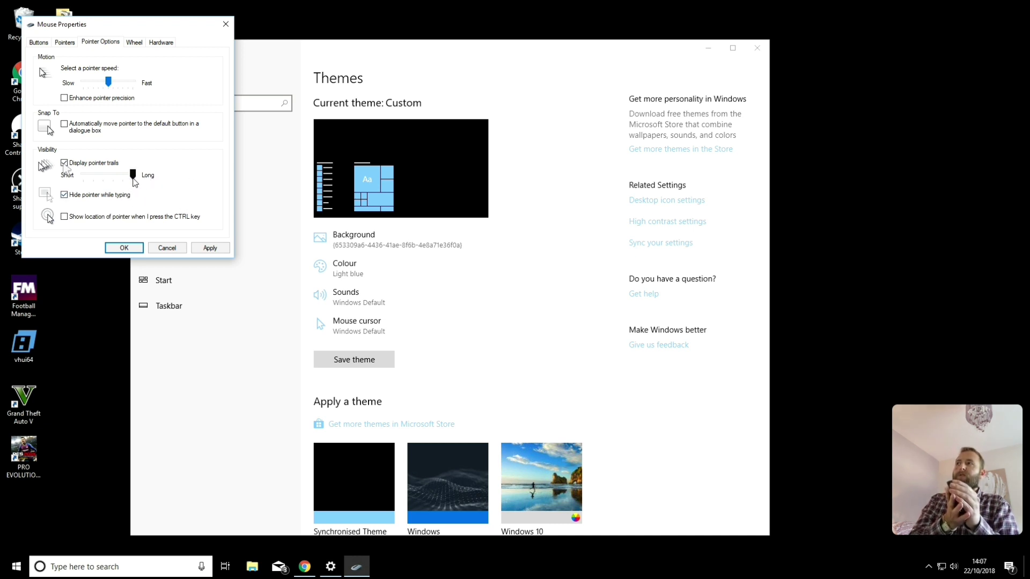
{"action": "left_click_drag", "start_coordinate": [133, 175], "coordinate": [64, 184]}
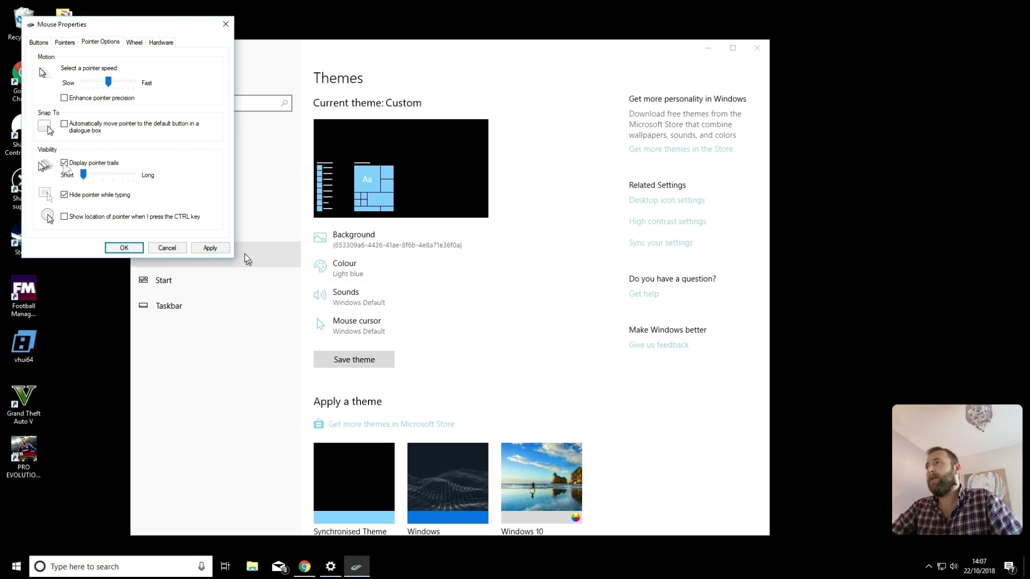
{"action": "left_click", "coordinate": [209, 248]}
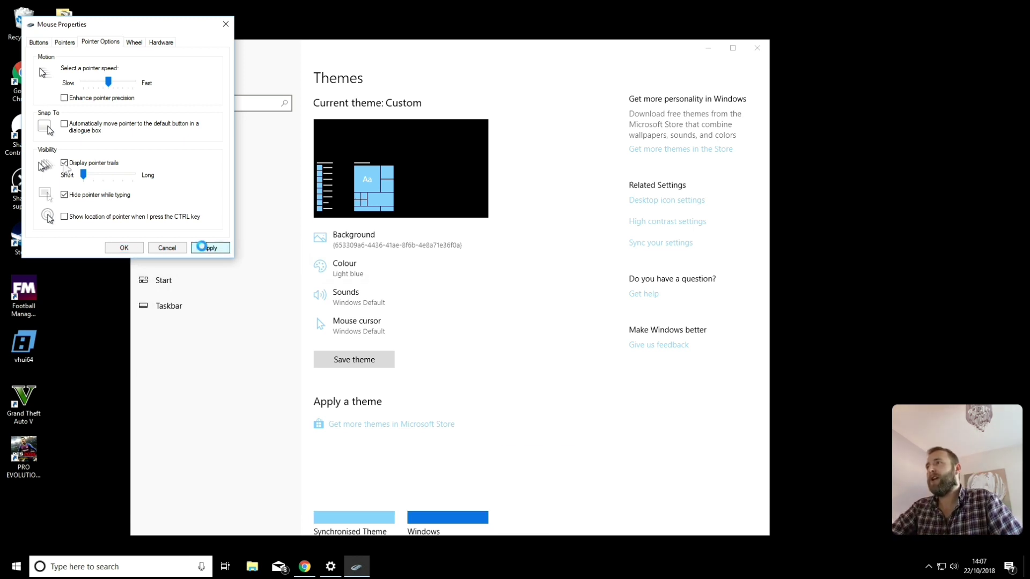
{"action": "left_click", "coordinate": [115, 250]}
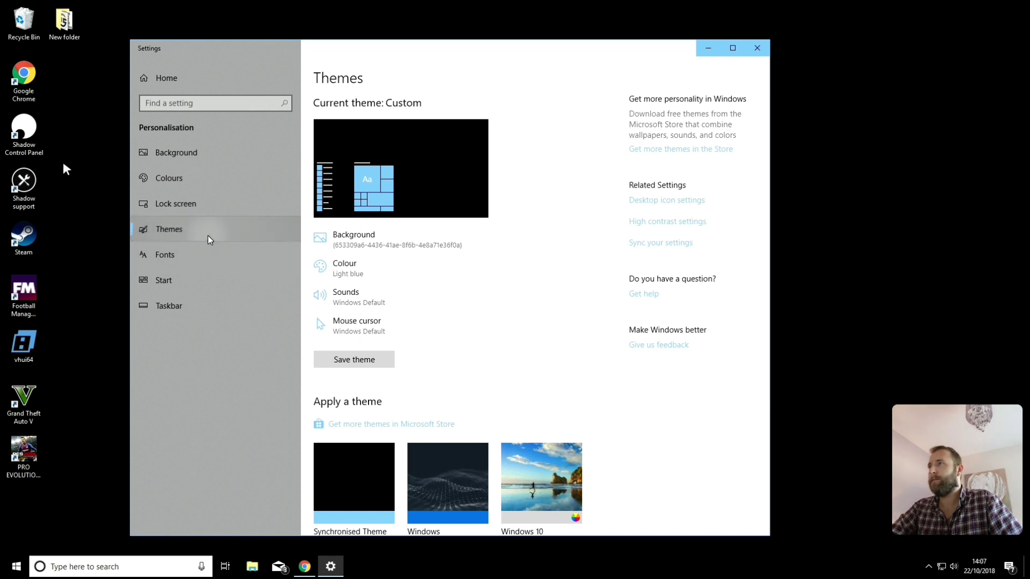
Raise the pointer speed by one notch on the Pointer Options tab and apply it.
{"action": "left_click", "coordinate": [358, 326]}
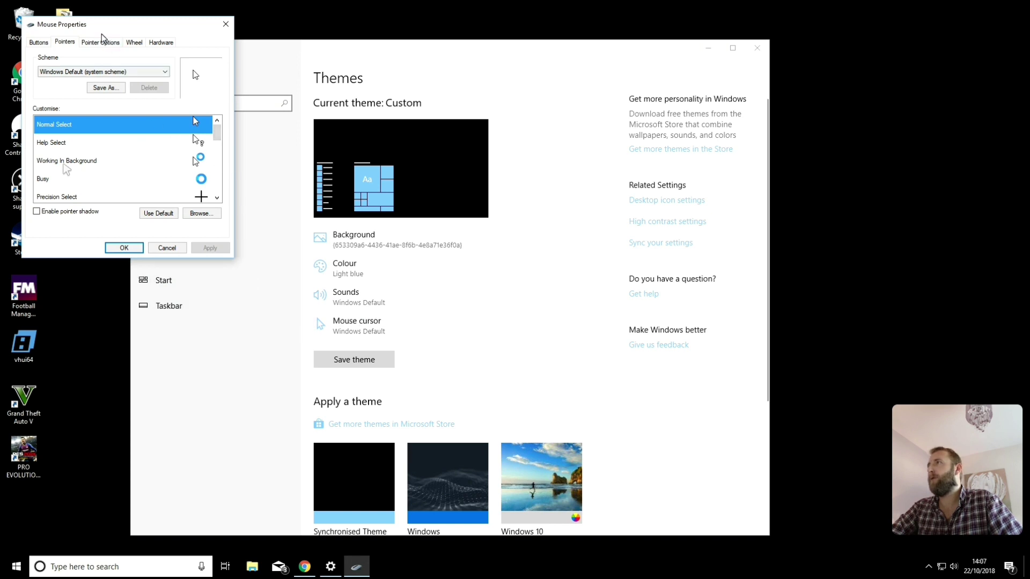
{"action": "left_click", "coordinate": [102, 42]}
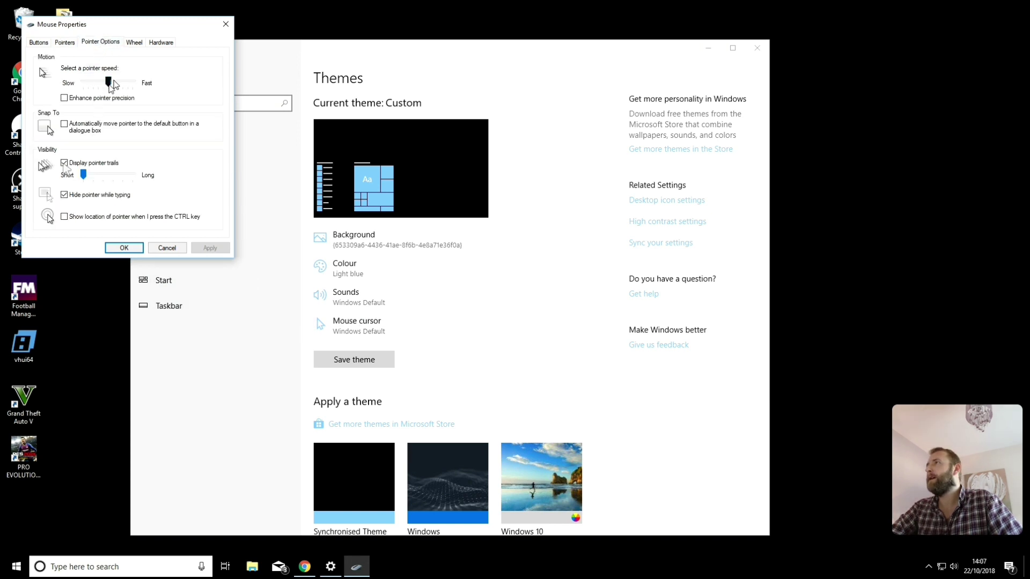
{"action": "left_click_drag", "start_coordinate": [108, 81], "coordinate": [118, 81]}
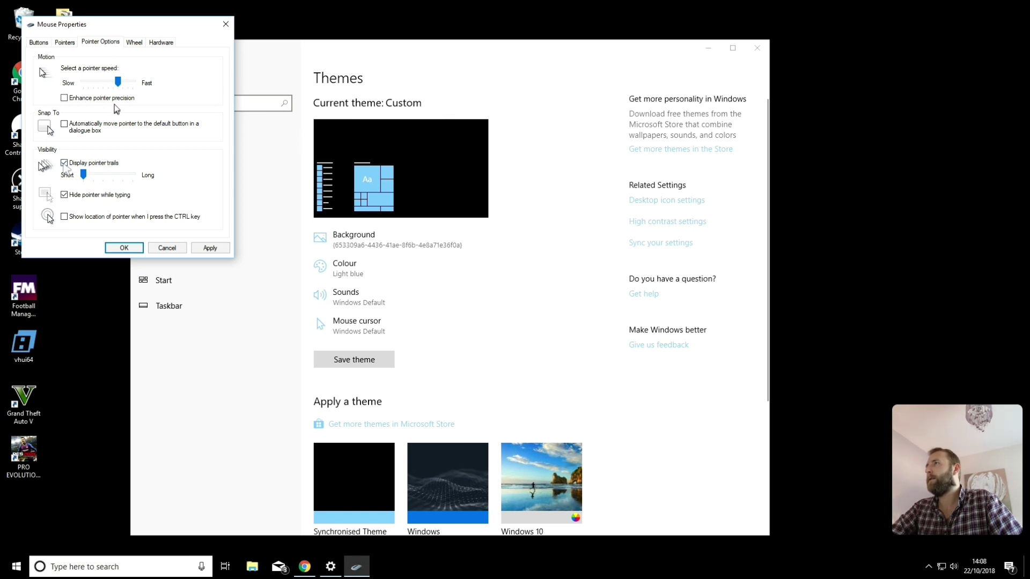
{"action": "left_click", "coordinate": [209, 248]}
{"action": "left_click", "coordinate": [112, 250]}
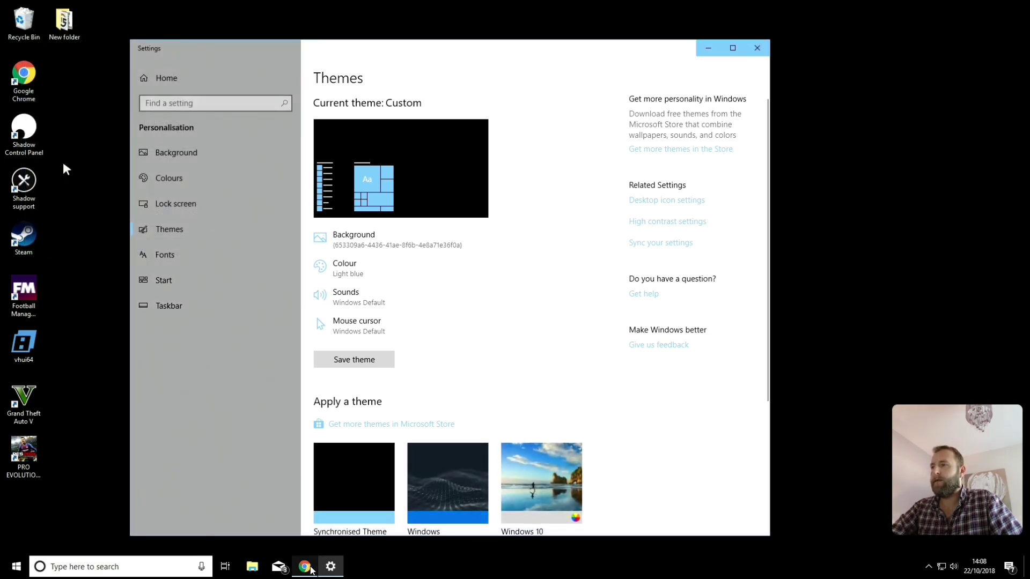
Bring Chrome forward and scroll the VirtualHere USB Client page back to its top.
{"action": "left_click", "coordinate": [311, 569]}
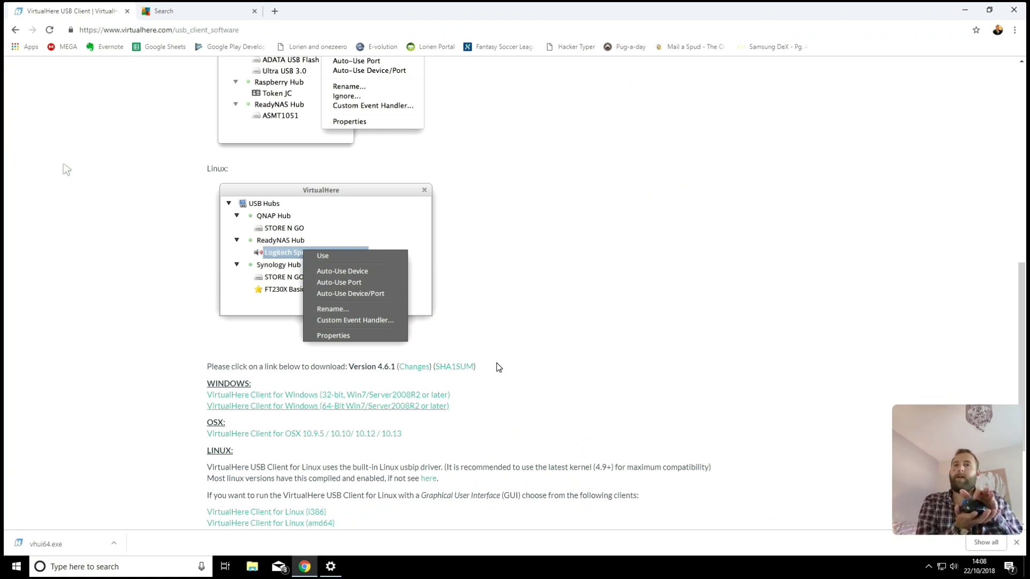
{"action": "scroll", "coordinate": [497, 367], "scroll_direction": "up", "scroll_amount": 6}
{"action": "scroll", "coordinate": [498, 367], "scroll_direction": "down", "scroll_amount": 5}
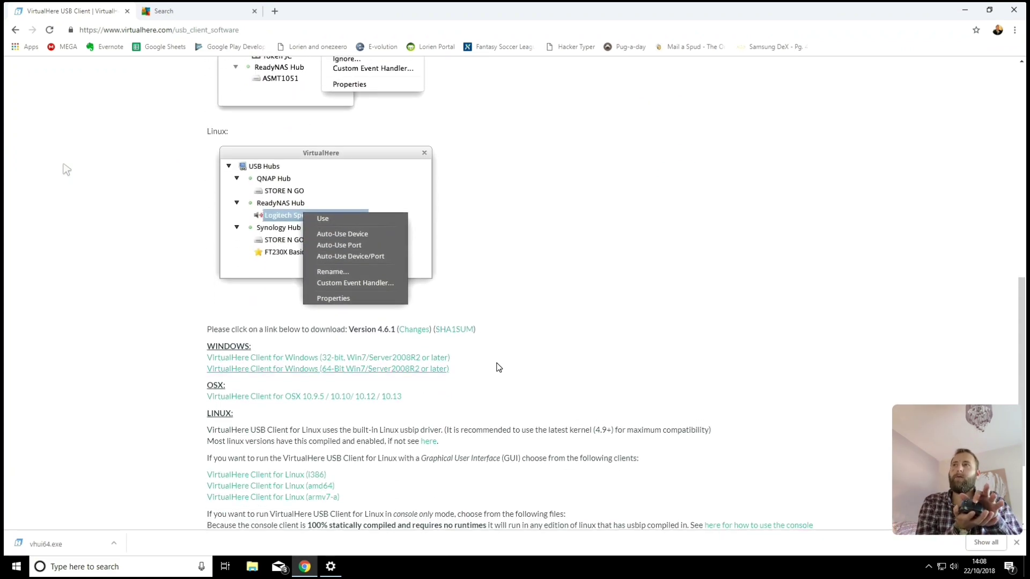
{"action": "scroll", "coordinate": [498, 367], "scroll_direction": "up", "scroll_amount": 6}
{"action": "scroll", "coordinate": [497, 367], "scroll_direction": "down", "scroll_amount": 5}
{"action": "scroll", "coordinate": [497, 367], "scroll_direction": "up", "scroll_amount": 5}
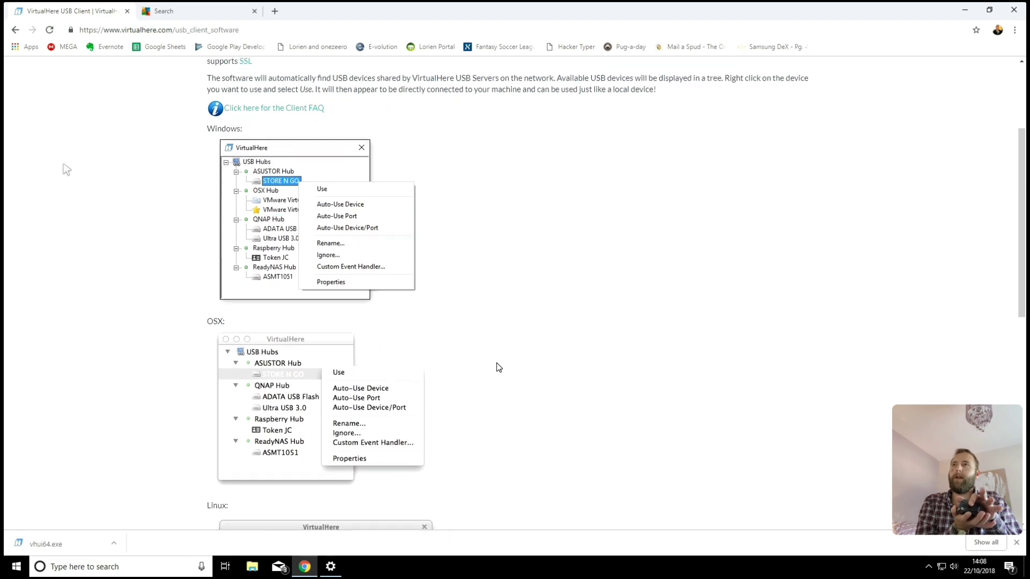
{"action": "scroll", "coordinate": [498, 368], "scroll_direction": "down", "scroll_amount": 8}
{"action": "scroll", "coordinate": [497, 367], "scroll_direction": "up", "scroll_amount": 12}
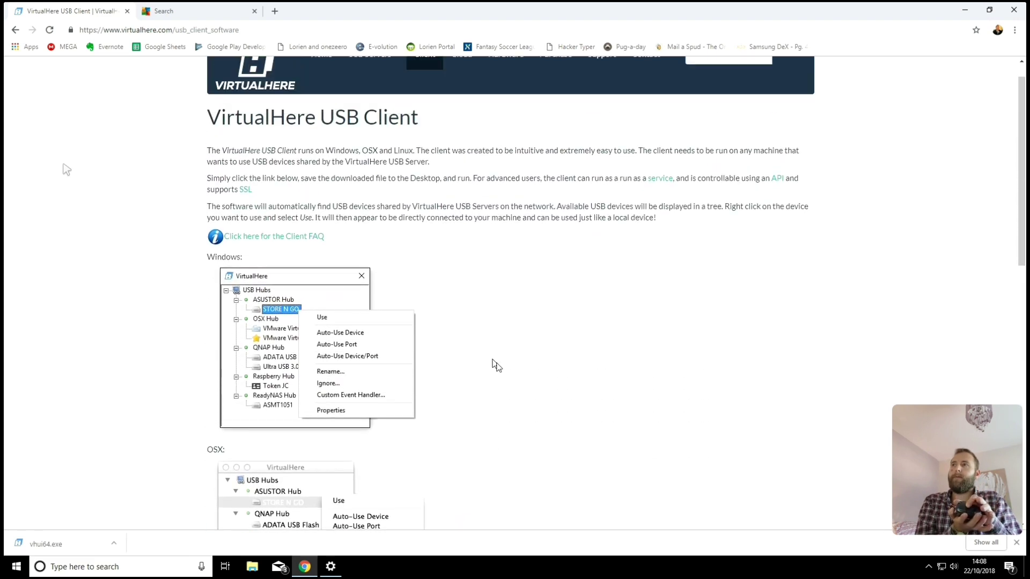